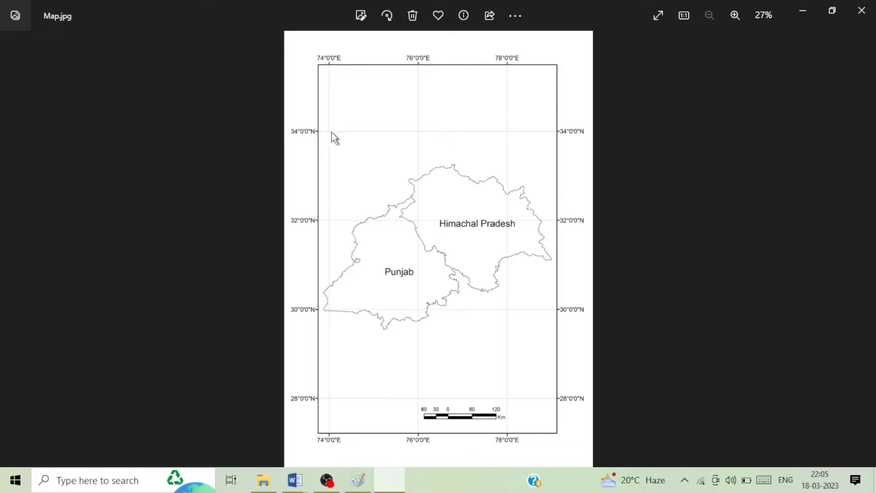
Step: Circle corners A and B on the Paint map, then undo the marks
click(358, 480)
mouse_move(145, 152)
mouse_down()
mouse_move(136, 239)
mouse_move(66, 168)
mouse_up()
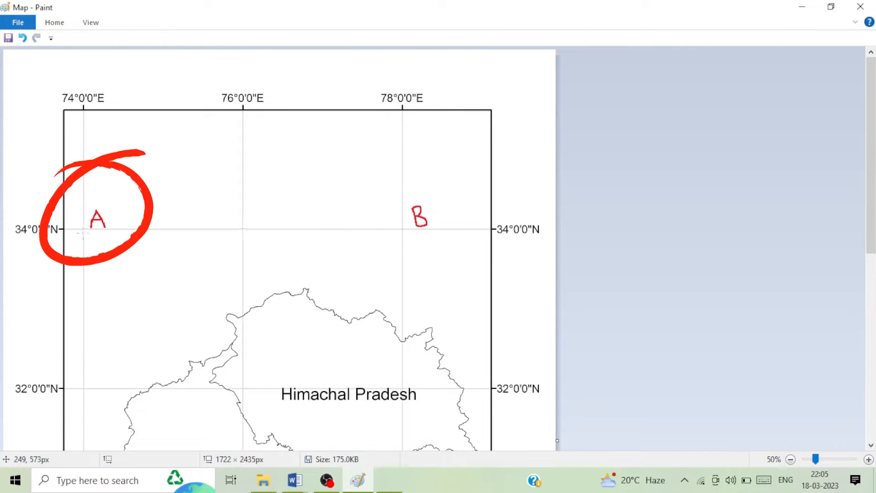
key(ctrl+z)
key(ctrl+y)
key(ctrl+z)
key(ctrl+z)
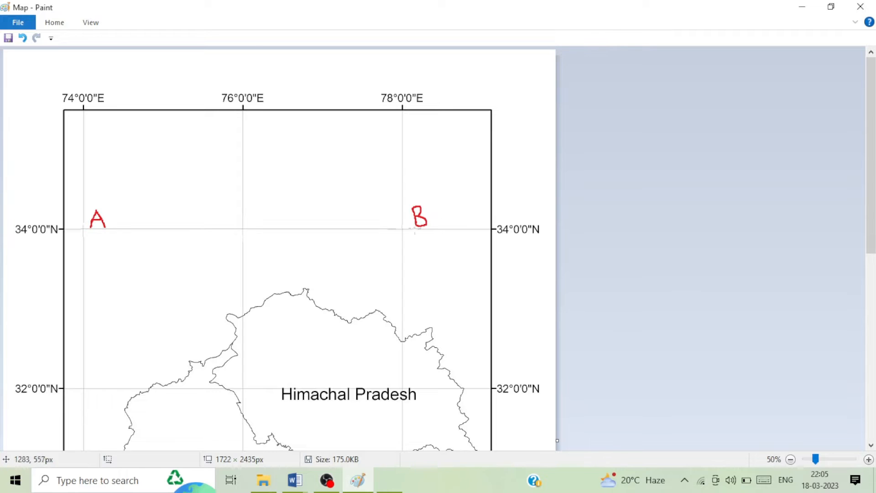
key(ctrl+y)
key(ctrl+y)
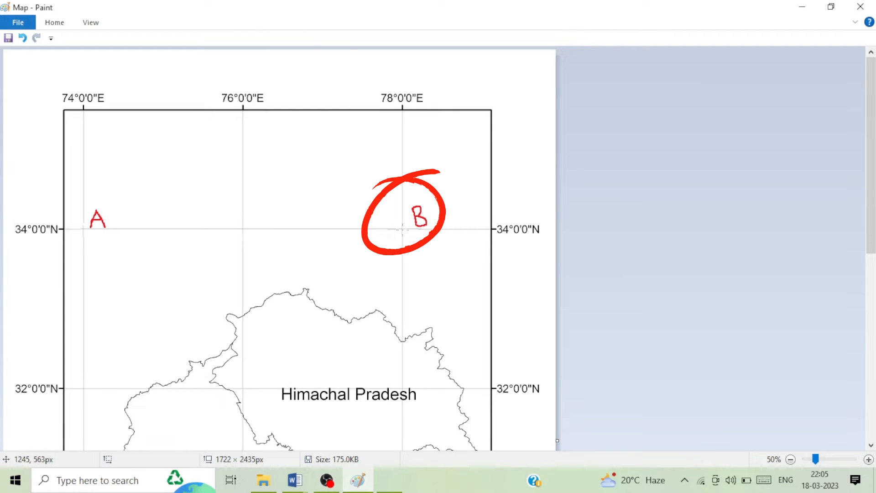
key(ctrl+z)
key(ctrl+z)
key(ctrl+y)
key(ctrl+y)
key(ctrl+z)
key(ctrl+z)
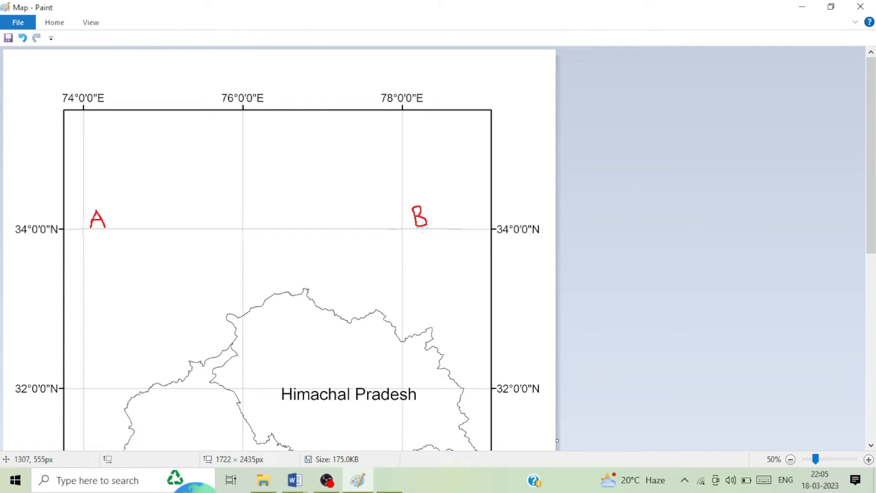
Step: Scroll down to corners C and D, then bring up the DS-affidavit coordinates document
drag(872, 174, 869, 336)
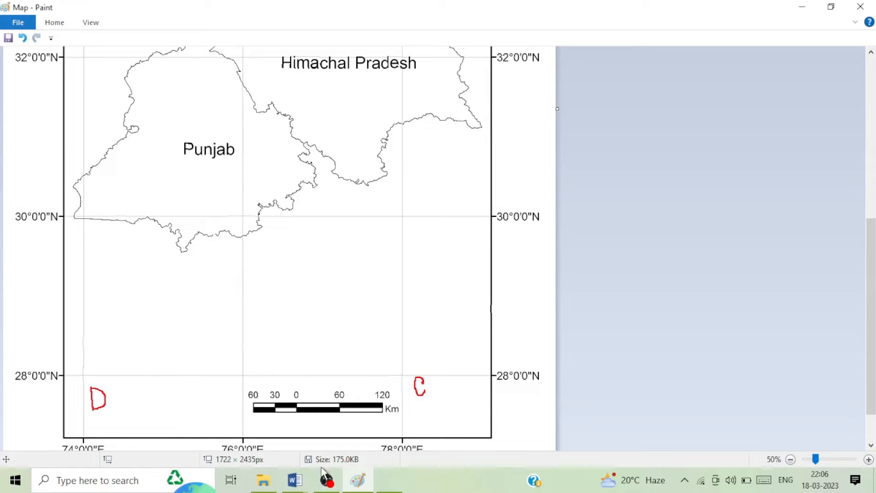
mouse_move(298, 484)
click(330, 442)
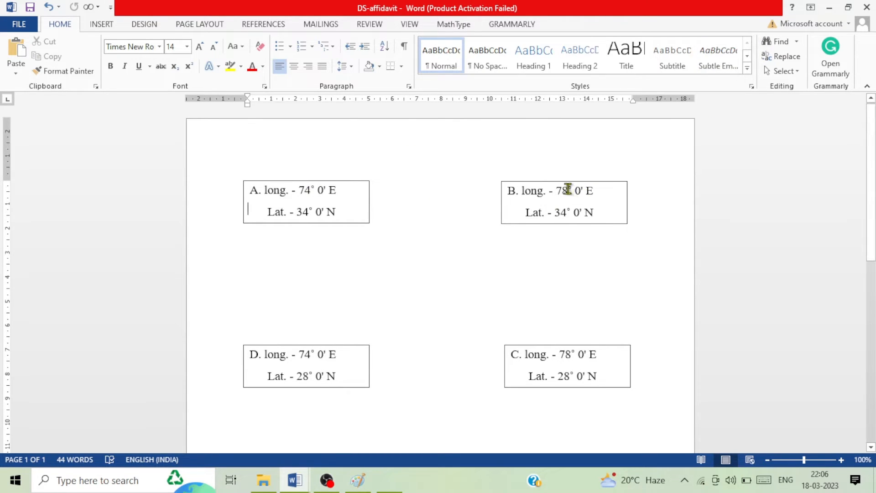
Step: Minimize Word and Paint so Map.jpg is left showing in Photos
click(828, 10)
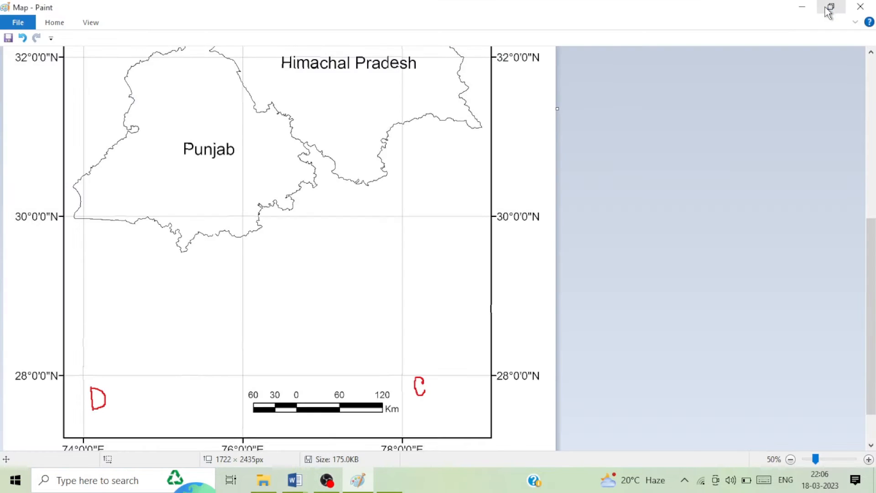
click(805, 8)
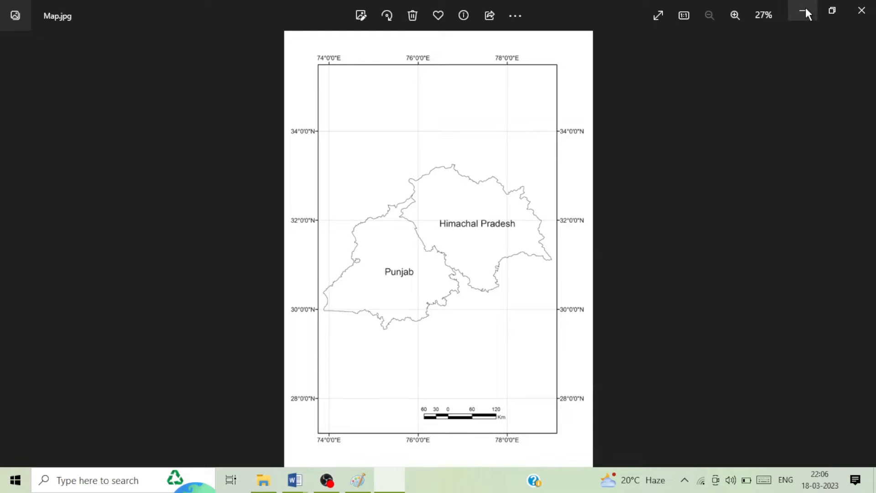
Step: Clear the desktop, launch TNTmips 2018 from a Start search for TNT, and close the upgrade notice
click(805, 7)
click(807, 7)
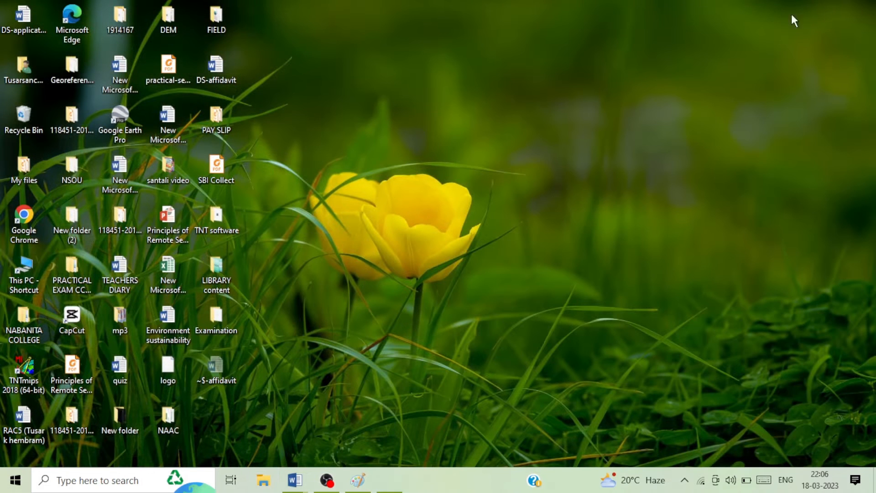
click(16, 482)
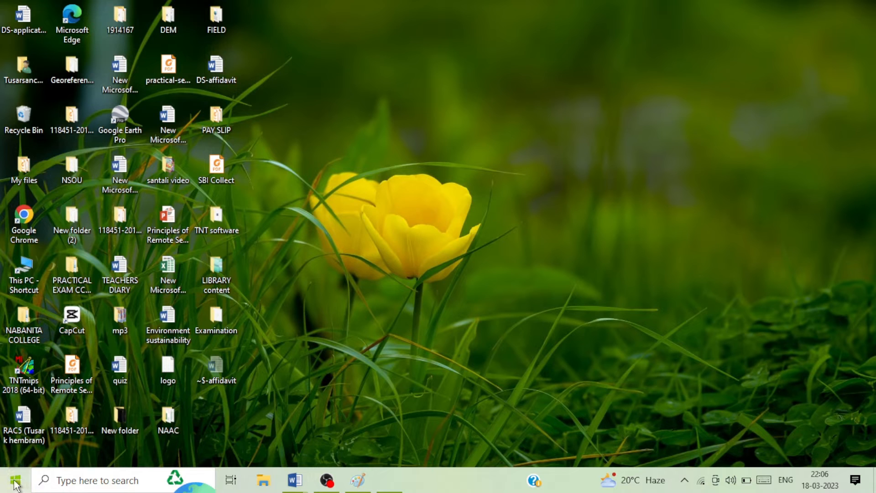
text(TNT)
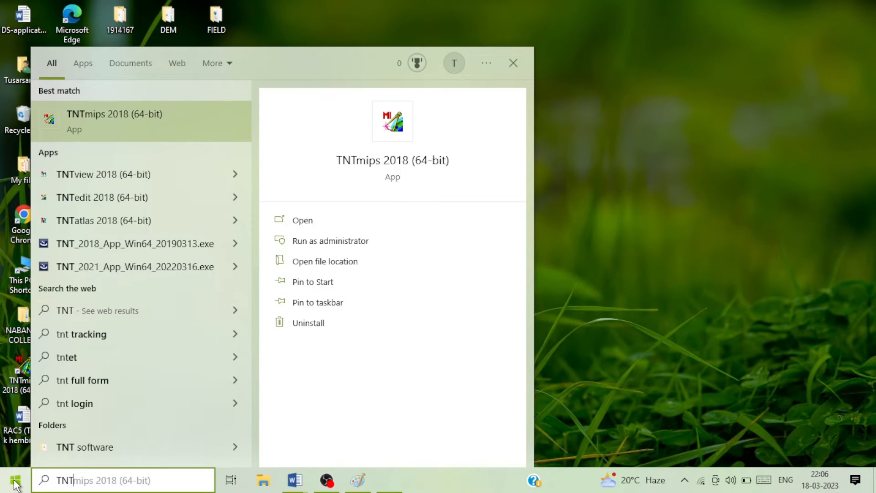
click(121, 125)
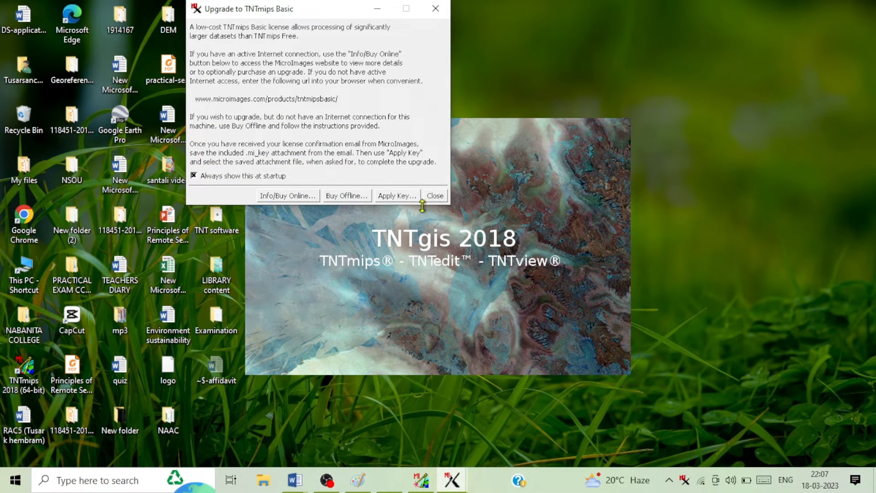
click(433, 196)
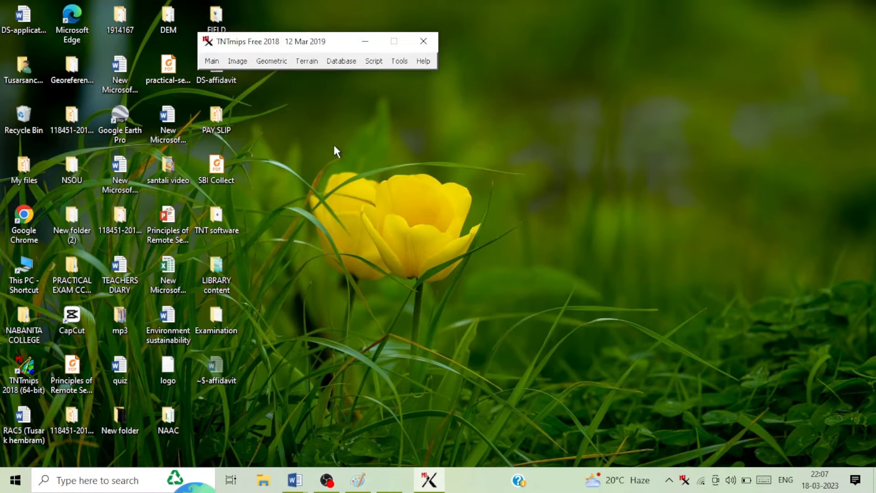
click(211, 62)
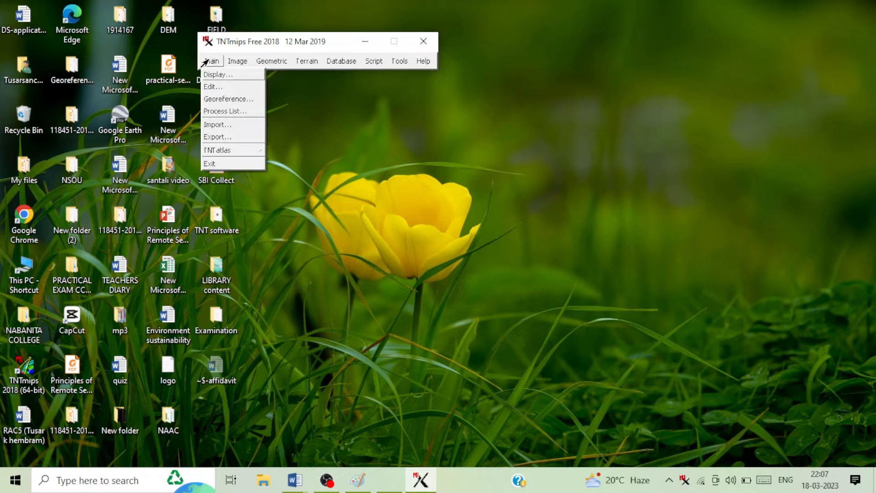
click(220, 100)
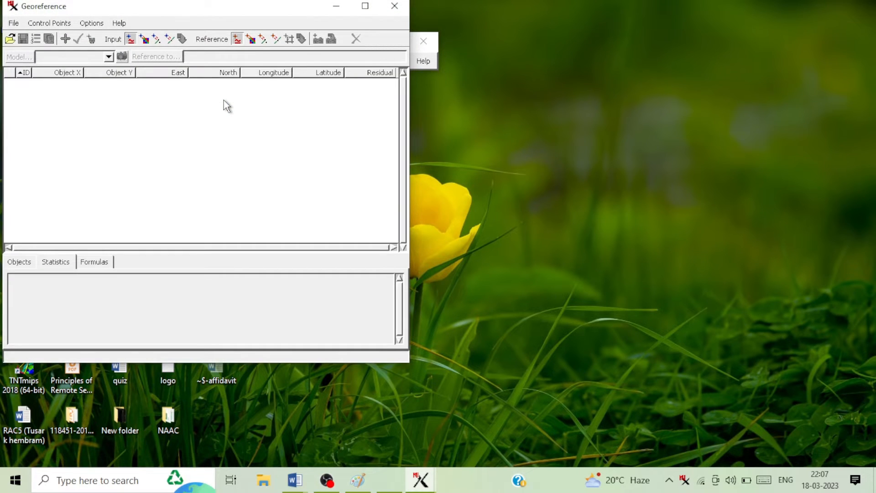
click(14, 24)
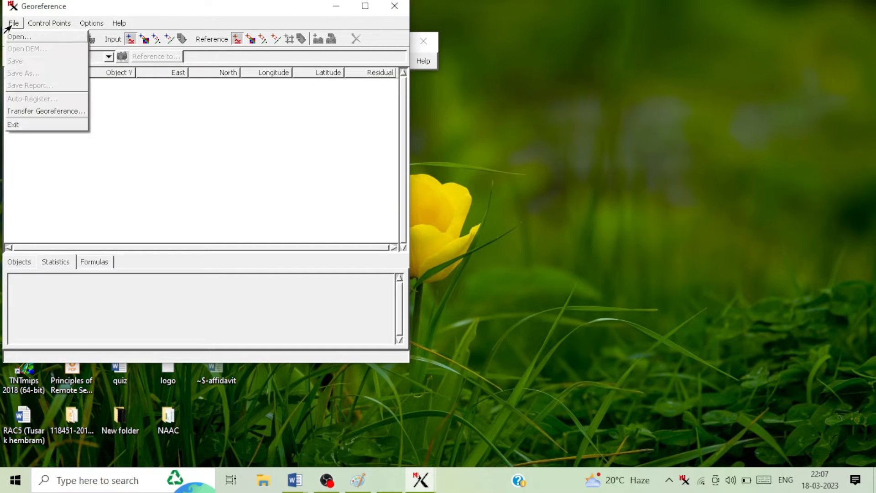
click(20, 40)
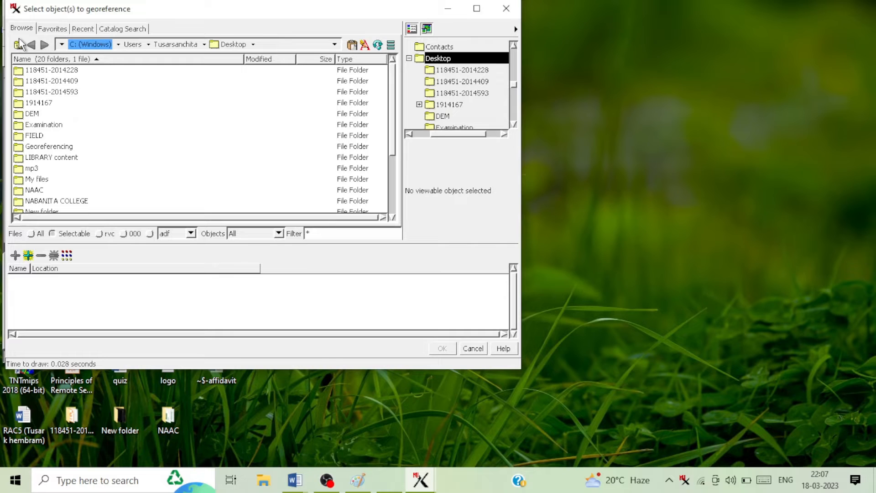
click(61, 44)
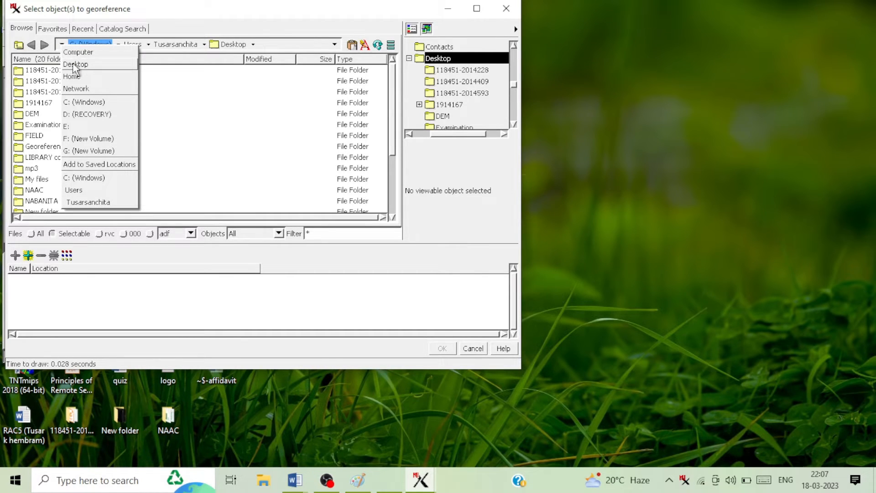
click(60, 45)
click(60, 45)
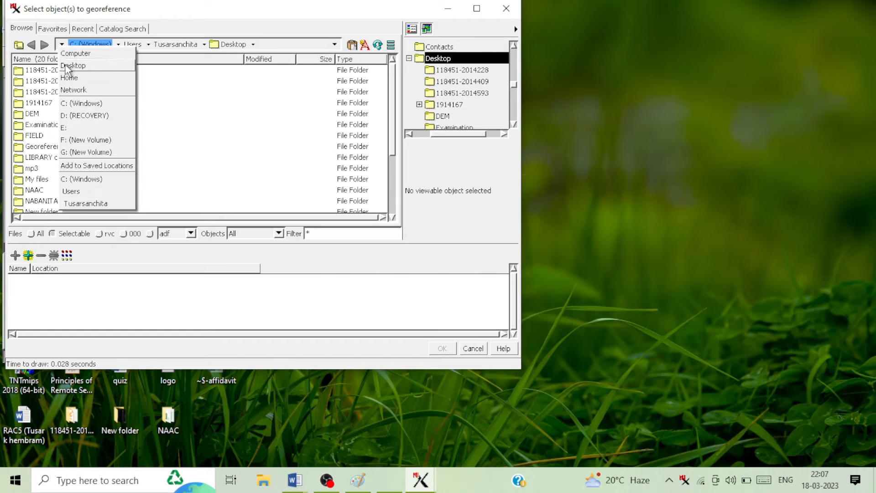
click(67, 65)
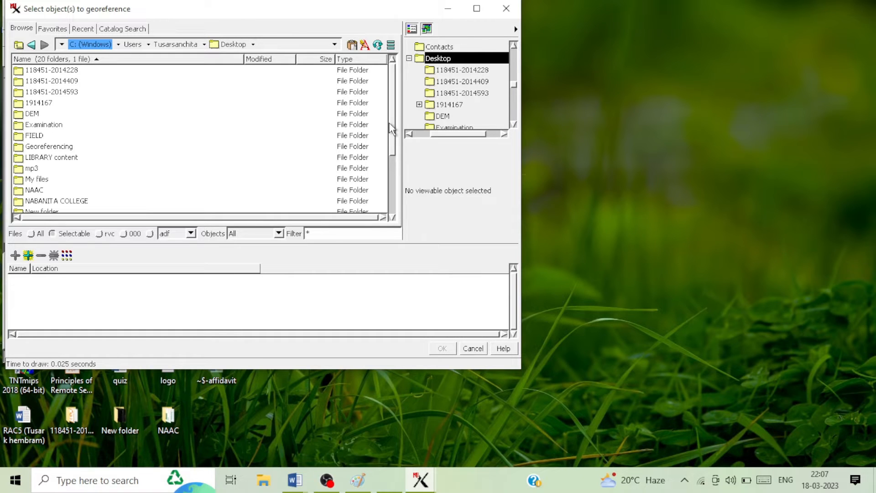
double_click(40, 126)
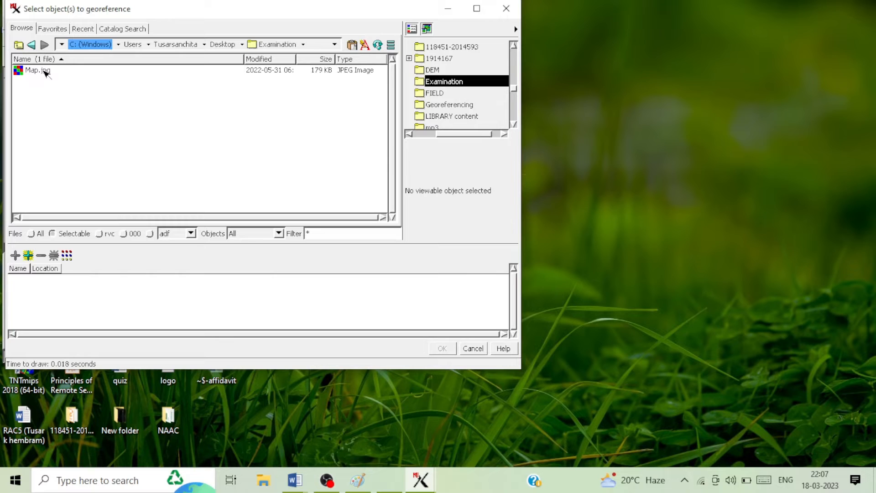
click(38, 70)
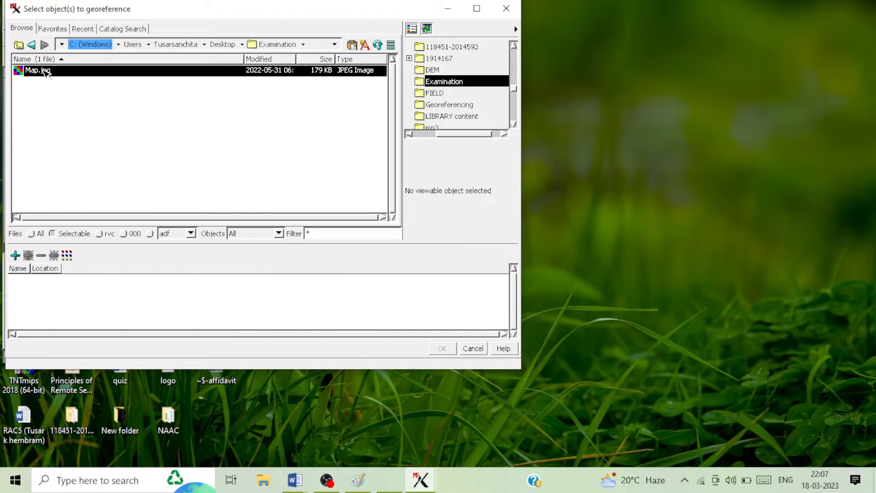
double_click(44, 71)
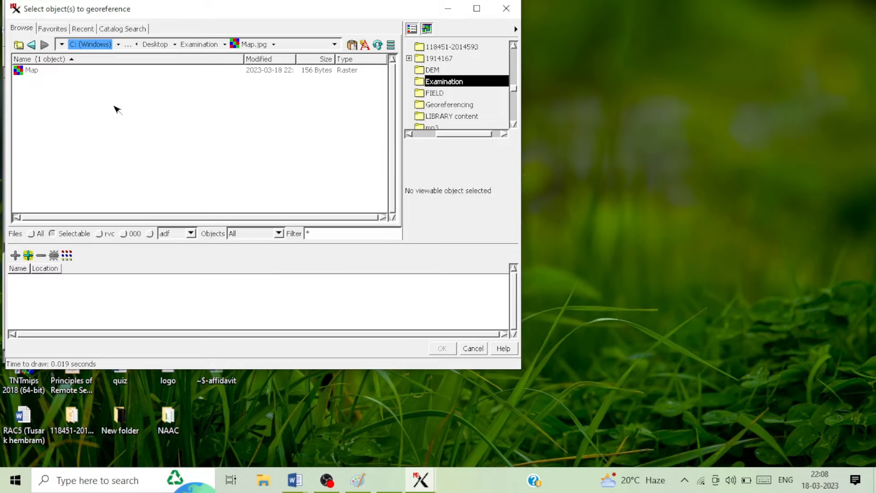
click(33, 73)
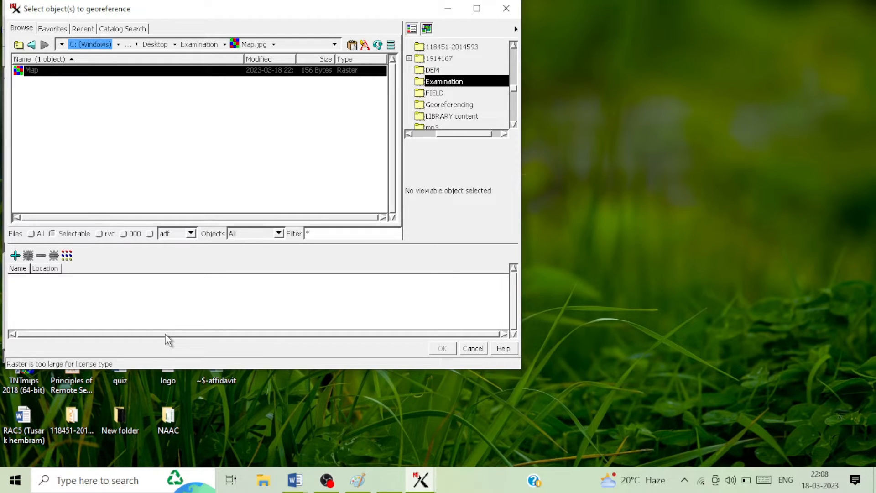
click(446, 10)
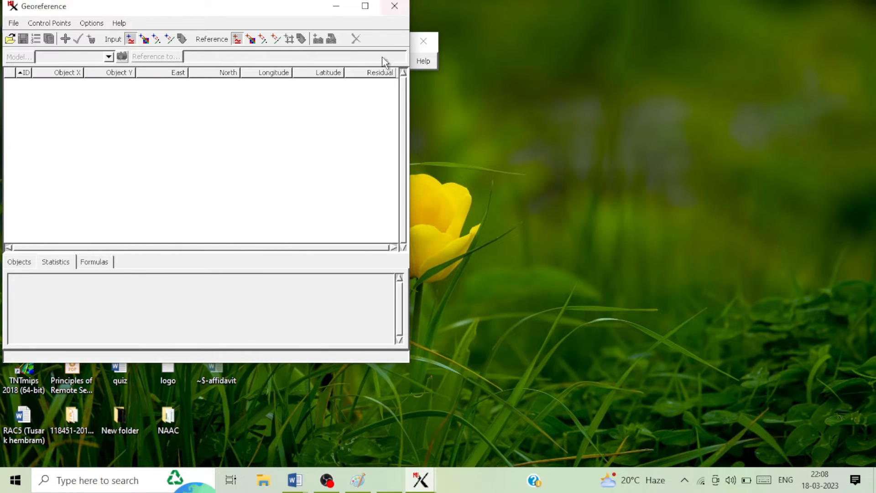
mouse_move(420, 480)
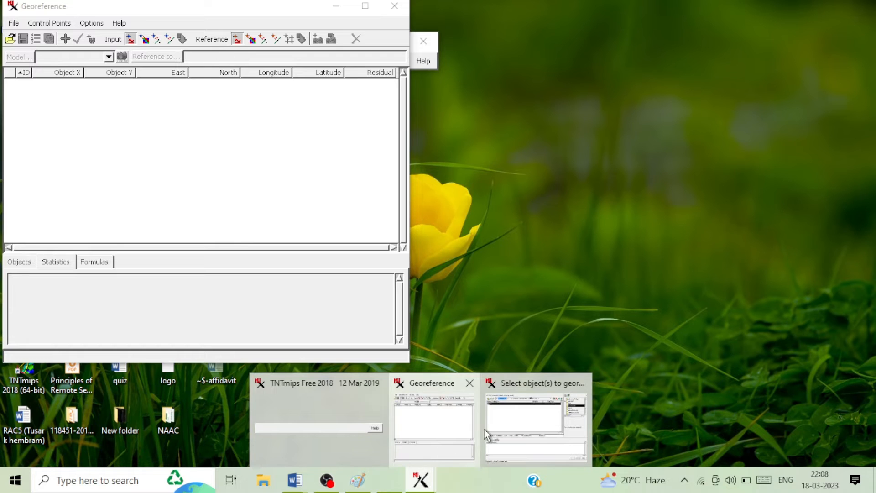
click(516, 419)
click(506, 28)
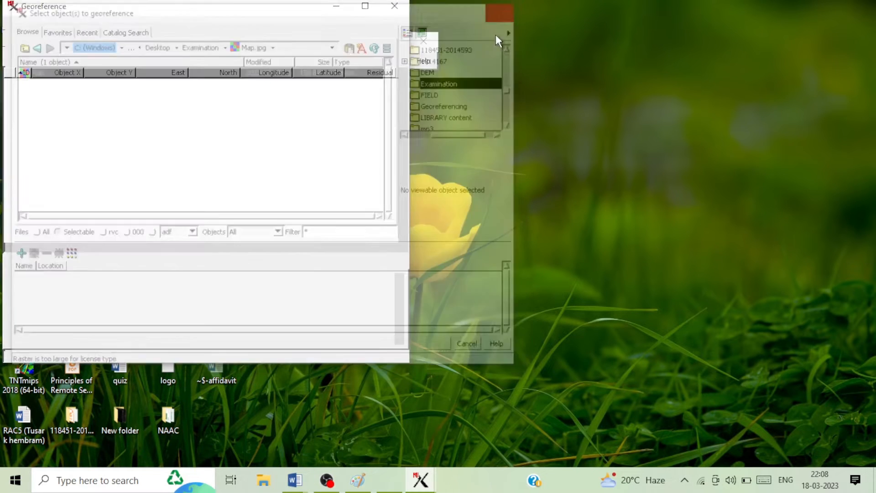
click(396, 6)
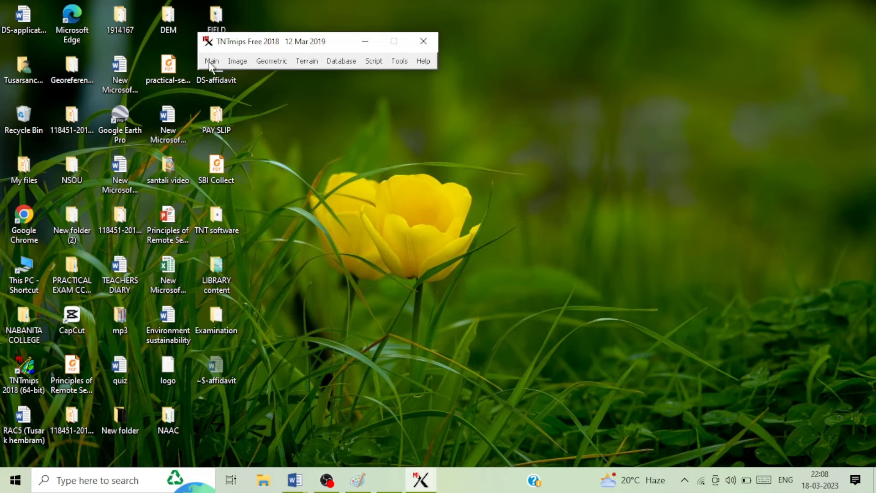
Step: Start an import and select Map.jpg from Desktop\Examination as the JPEG file to import
click(212, 62)
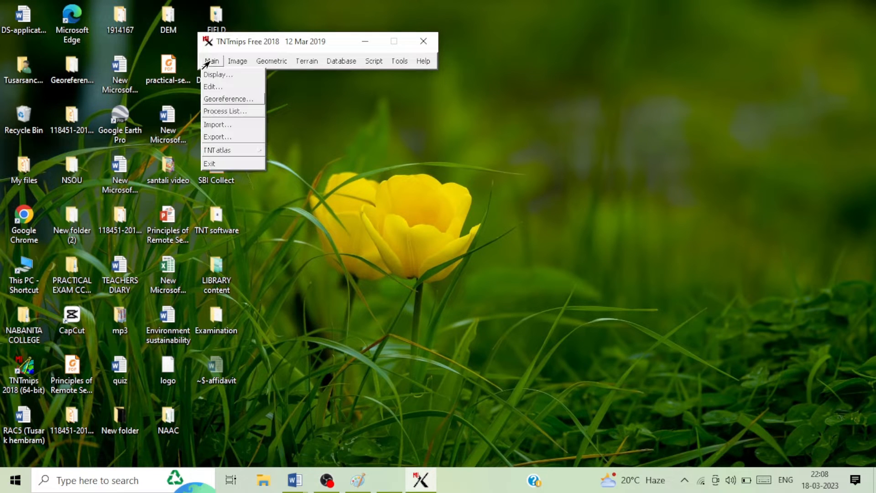
click(217, 127)
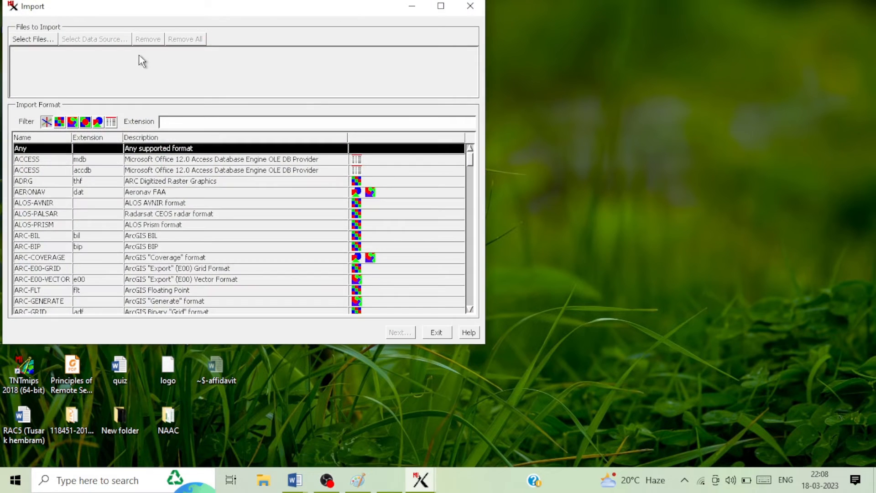
click(33, 39)
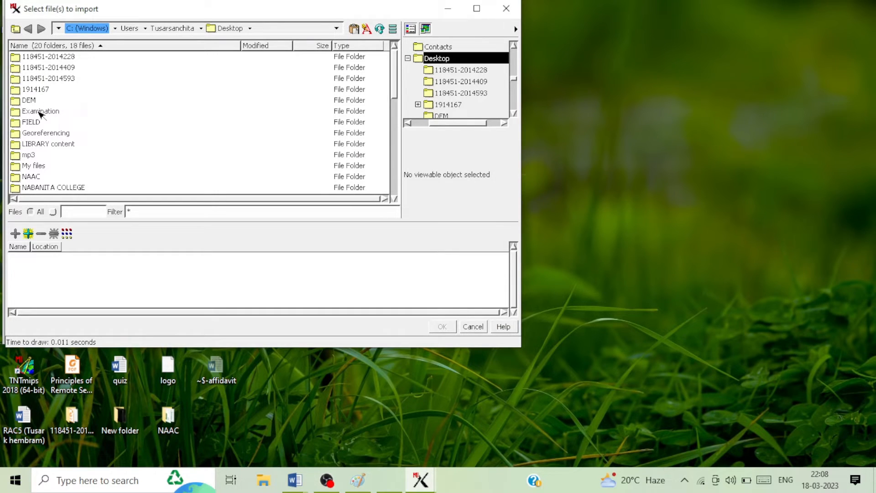
click(39, 114)
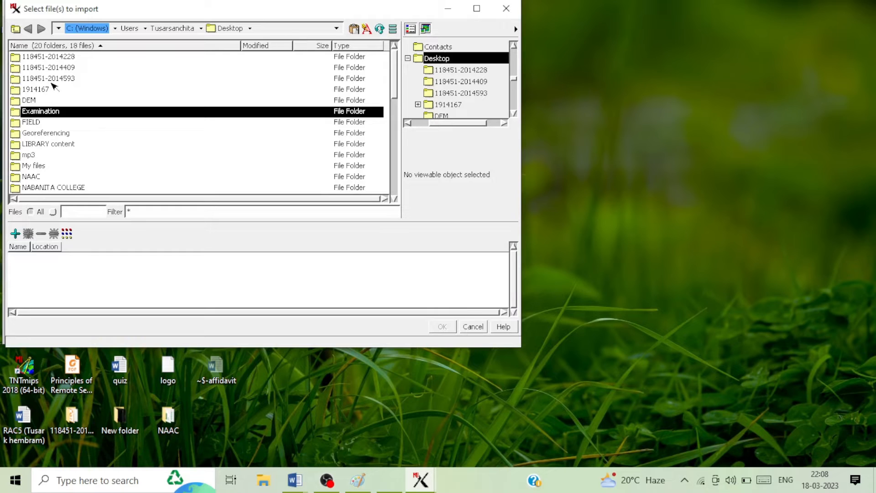
click(60, 29)
click(68, 49)
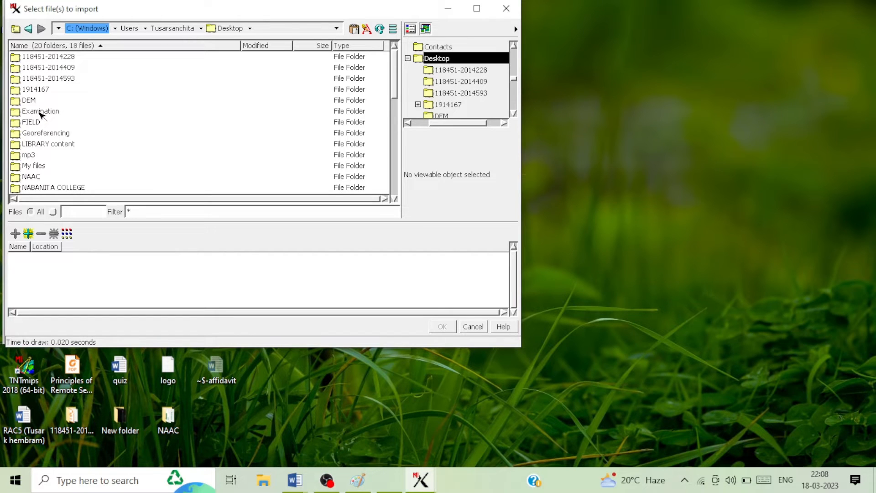
double_click(40, 112)
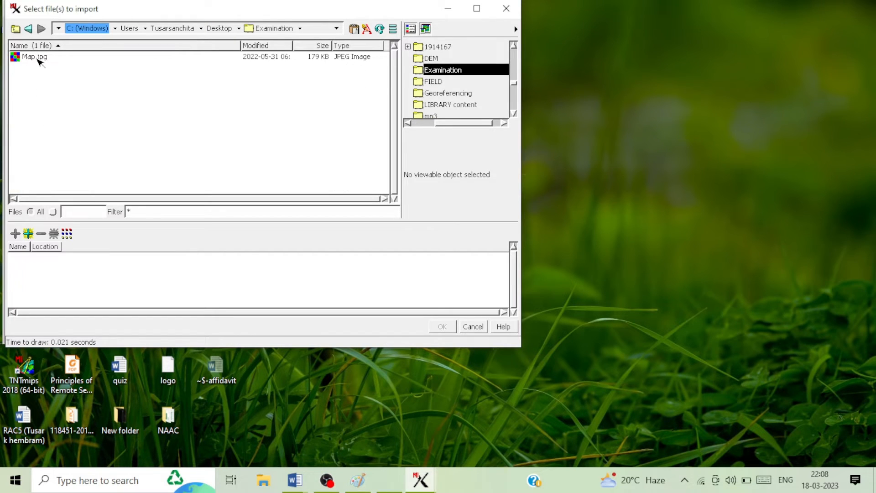
double_click(41, 58)
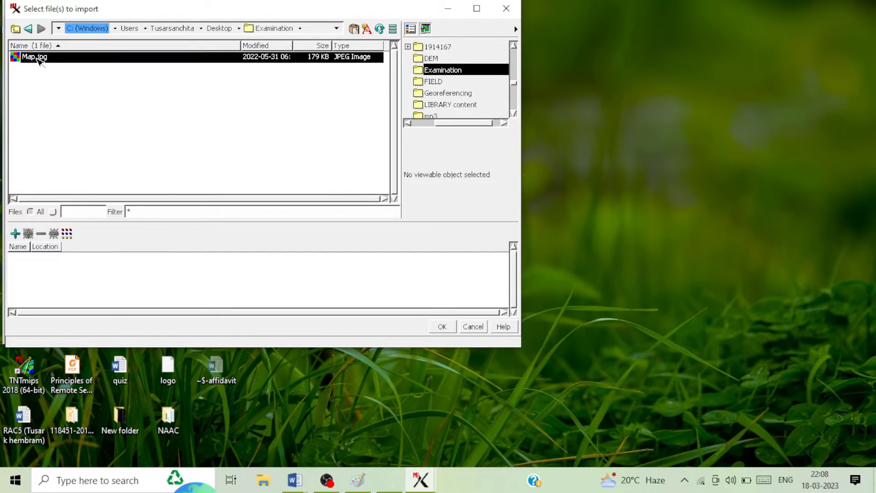
click(434, 327)
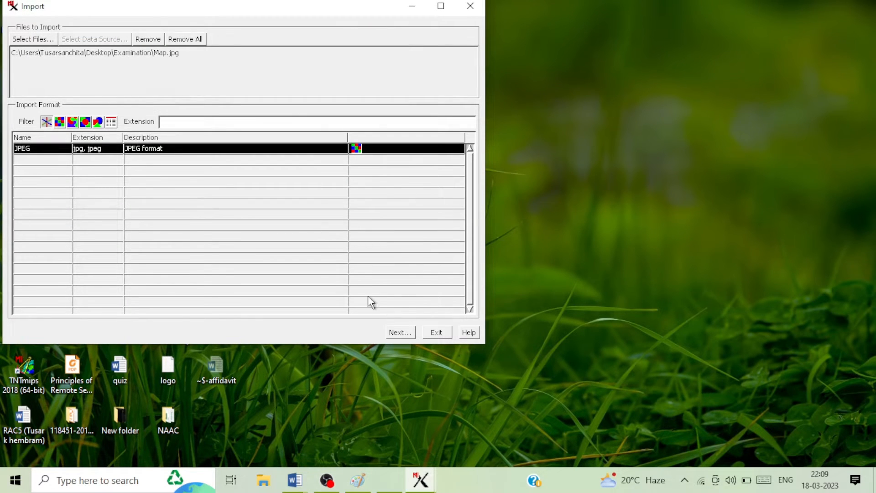
Step: Start the JPEG import and create a new project file imported_map in the Examination folder
click(399, 333)
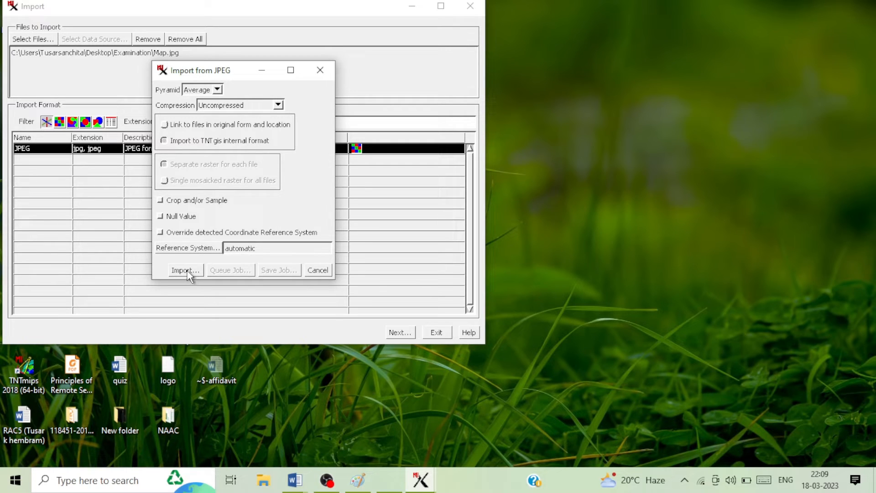
click(186, 270)
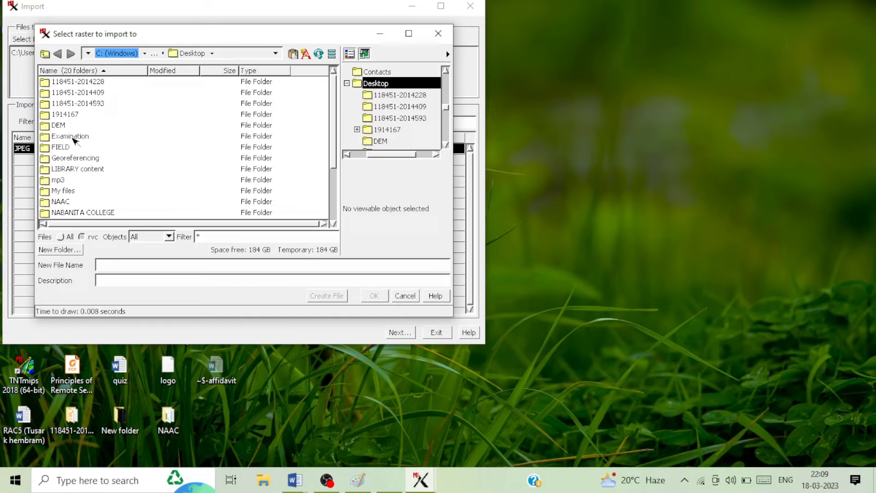
double_click(75, 138)
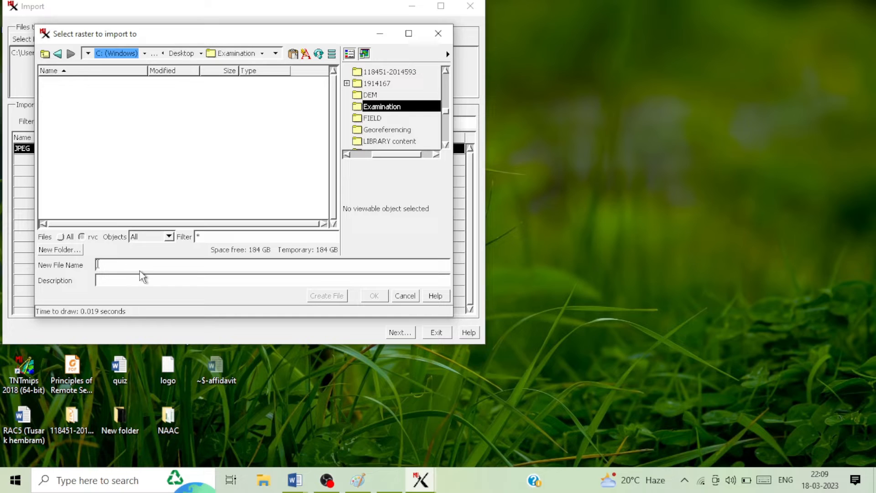
text(f)
key(BackSpace)
text(i)
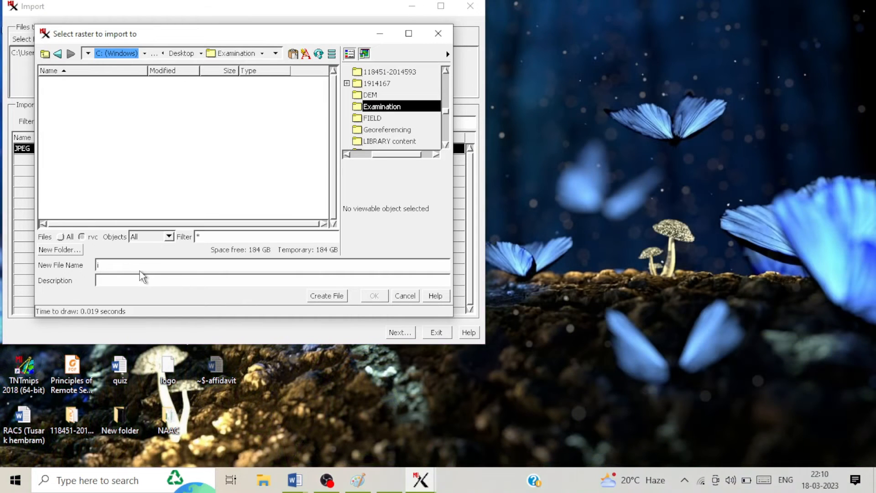
text(mported_map)
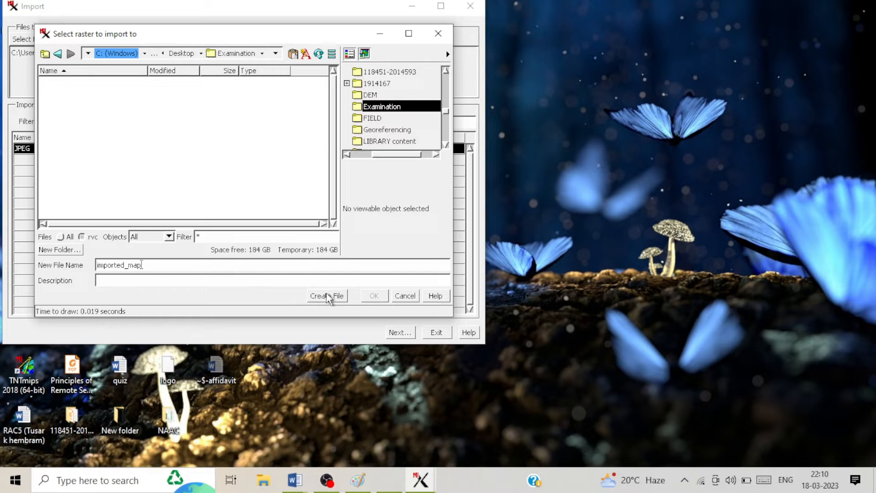
click(327, 296)
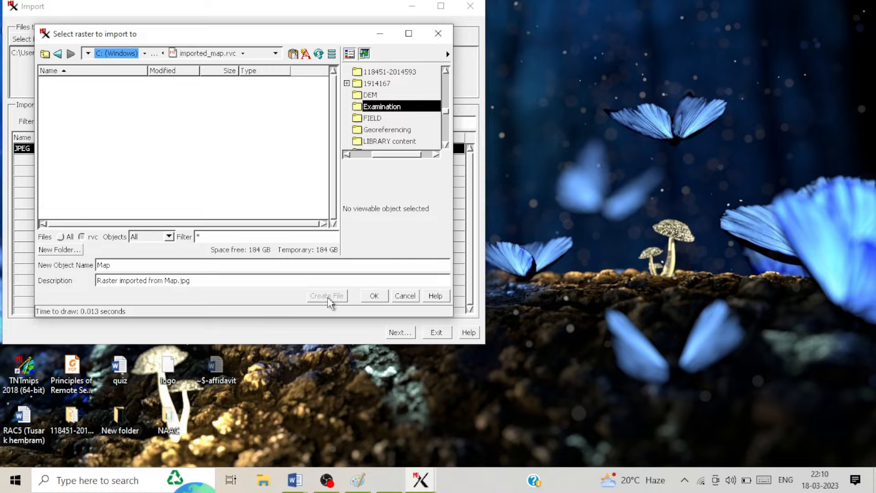
Step: Accept Map as the raster object, fit it to Free License Limits, and finish the import
click(377, 297)
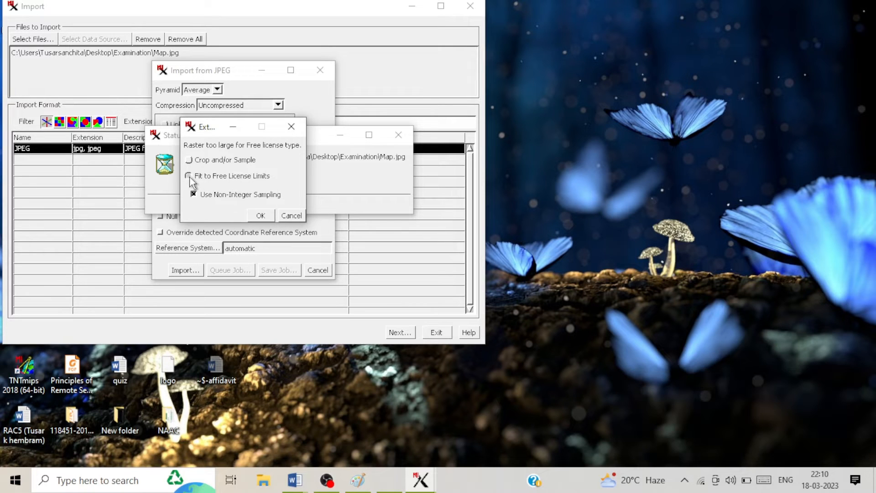
click(260, 215)
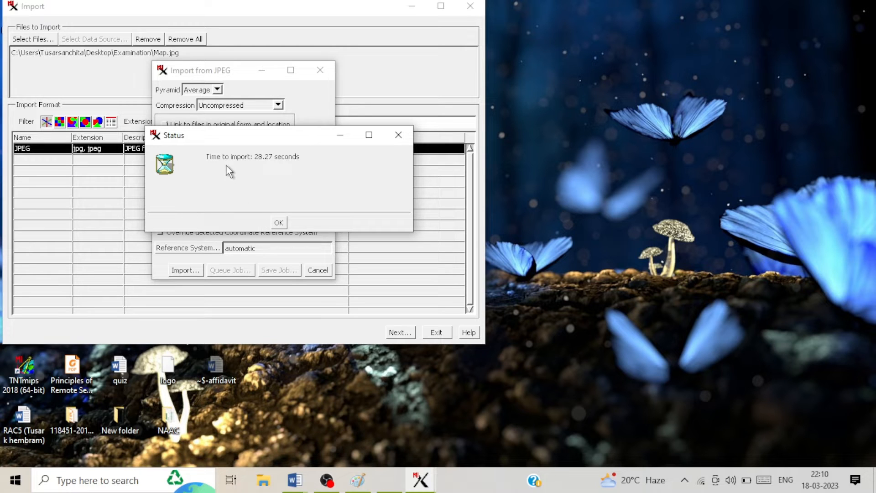
click(278, 223)
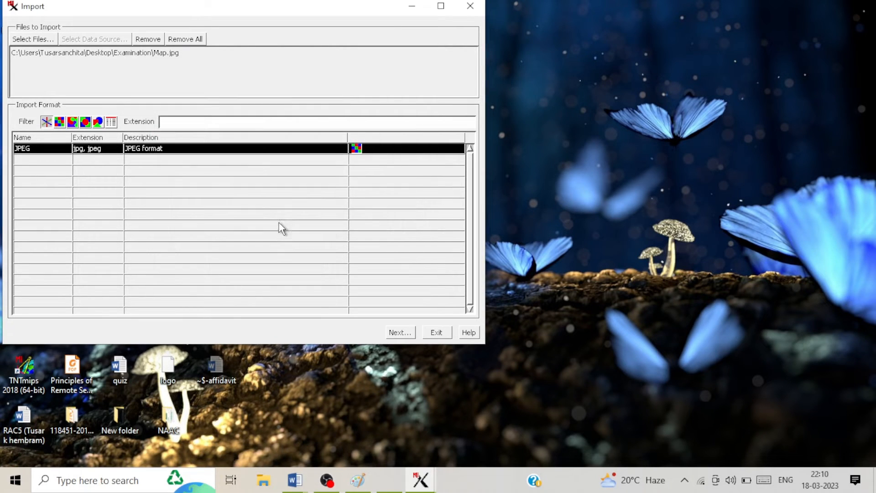
Step: Close the Import tool and launch the Georeference process
click(437, 333)
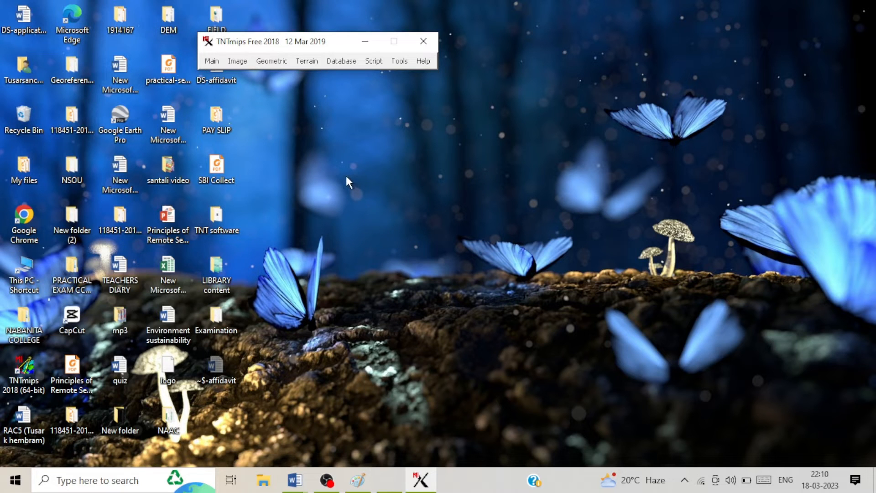
click(208, 62)
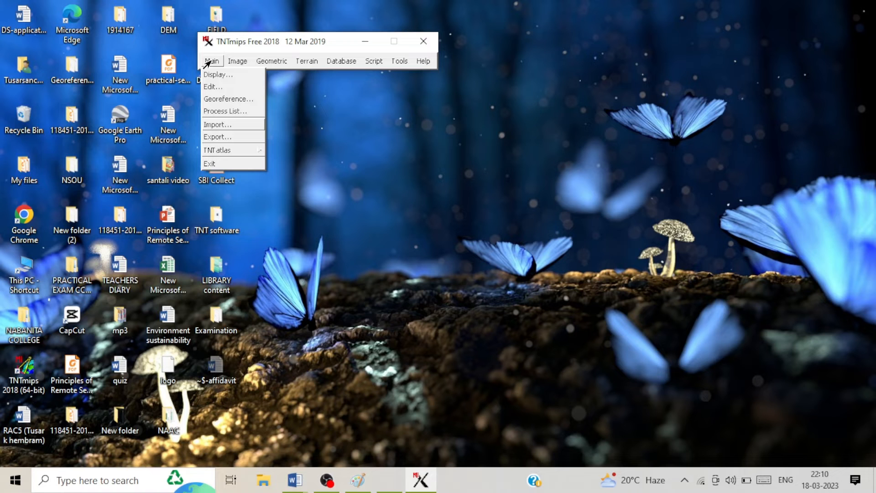
click(218, 99)
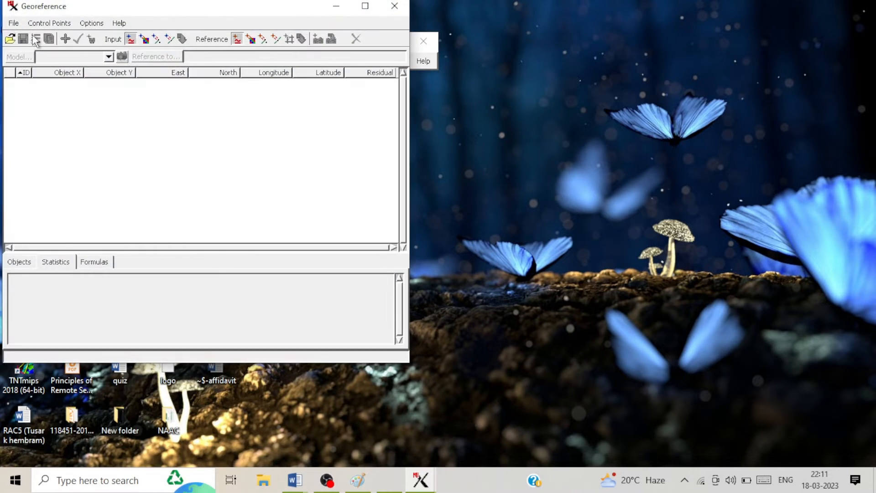
Step: Open the Map raster from imported_map.rvc for georeferencing
click(13, 23)
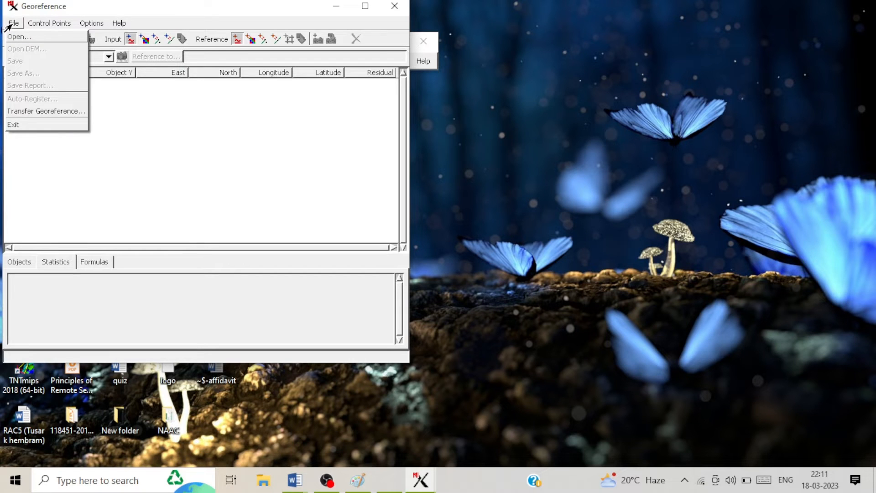
click(13, 40)
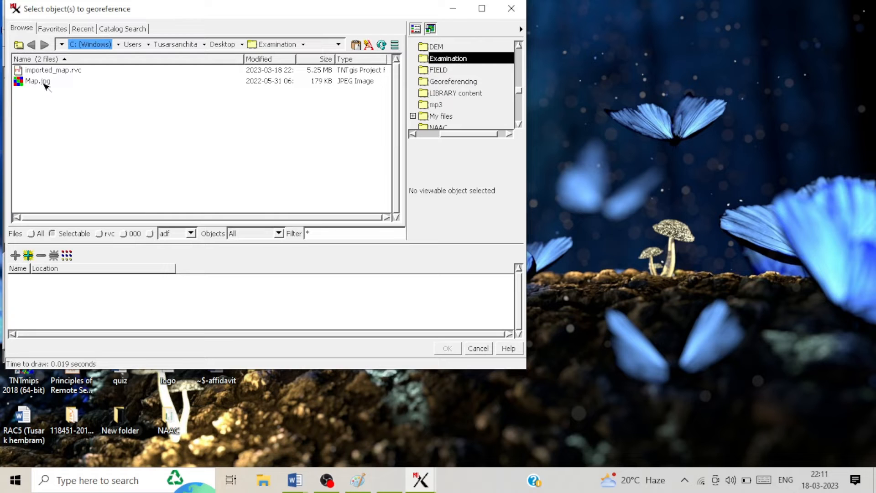
double_click(49, 72)
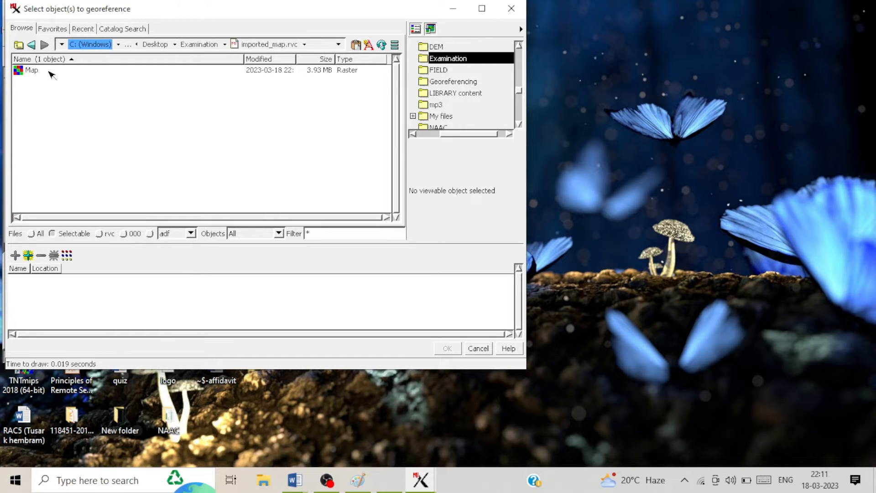
click(32, 71)
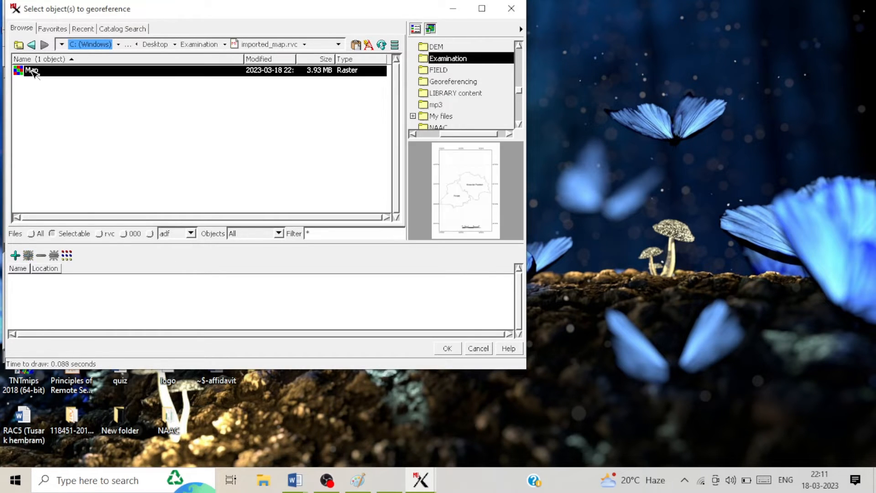
double_click(32, 71)
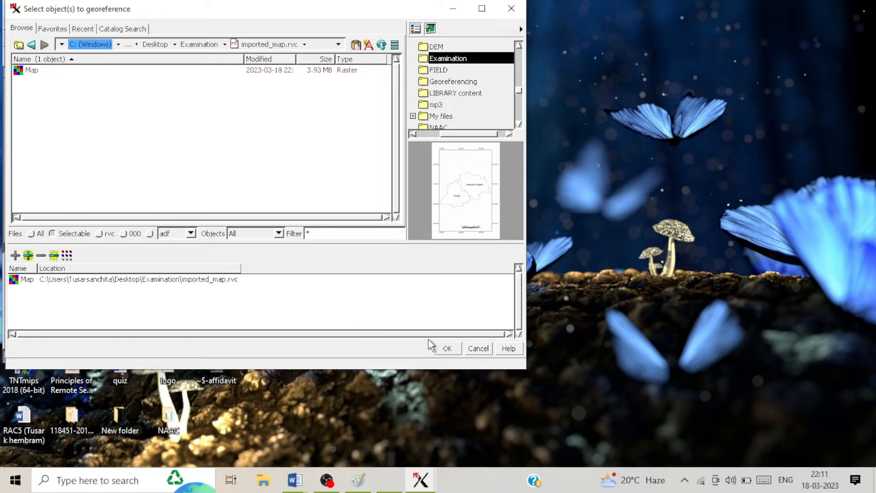
click(452, 351)
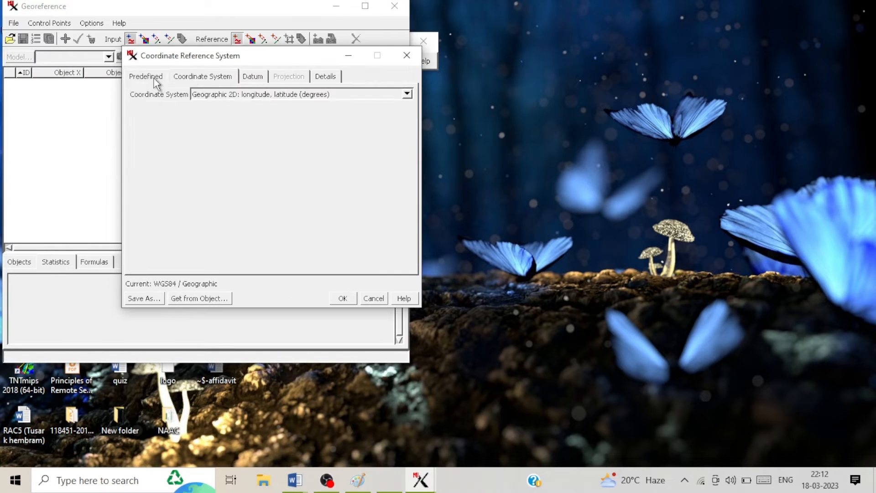
Step: Browse the Recent and Global and Regional predefined reference system lists
click(154, 79)
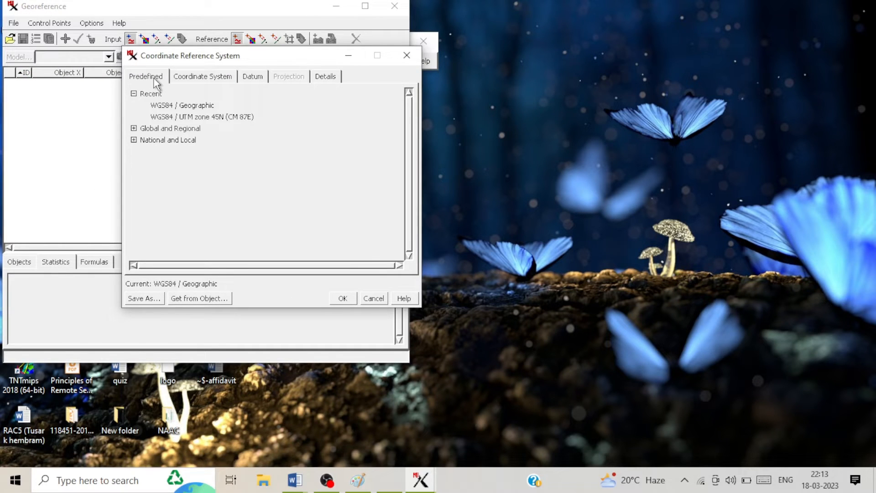
click(134, 93)
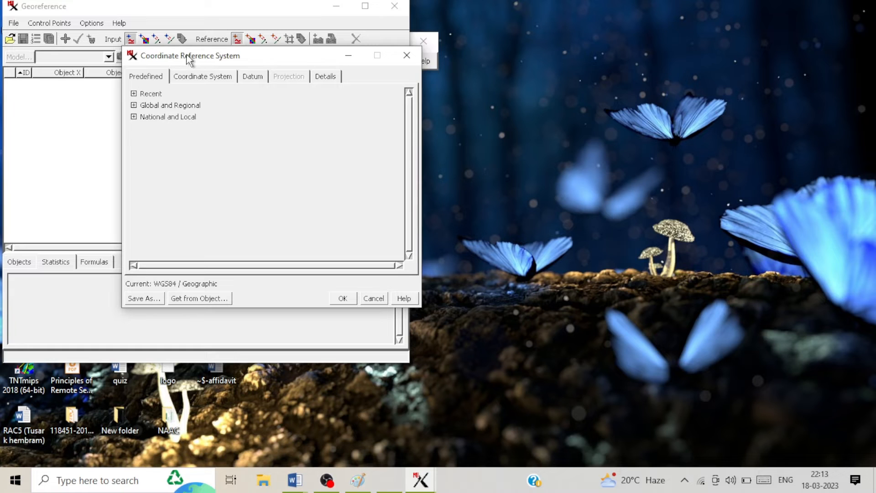
drag(195, 59, 377, 76)
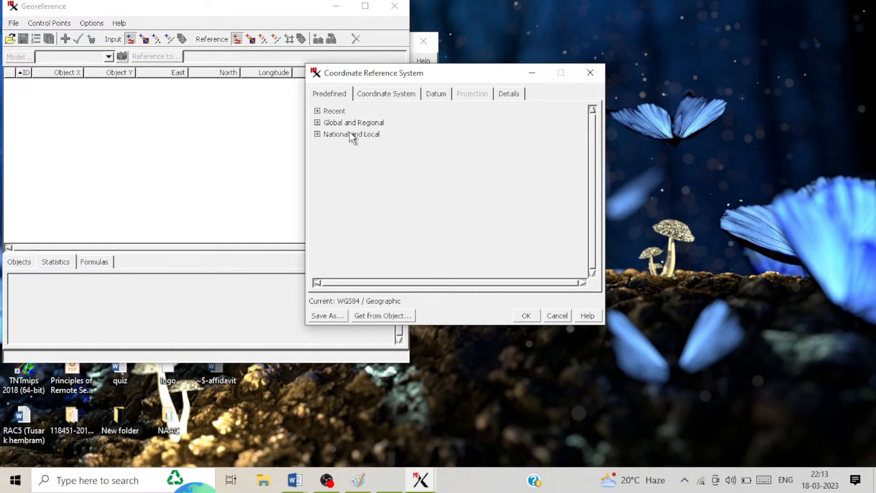
click(317, 111)
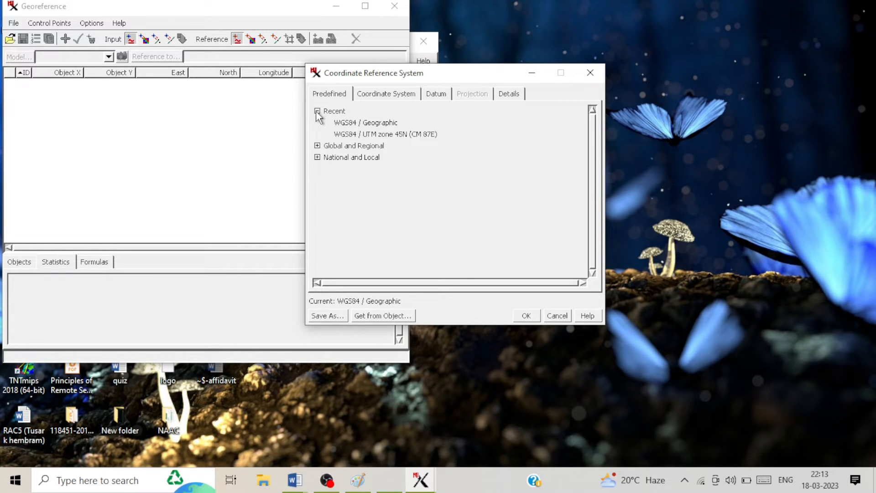
click(317, 111)
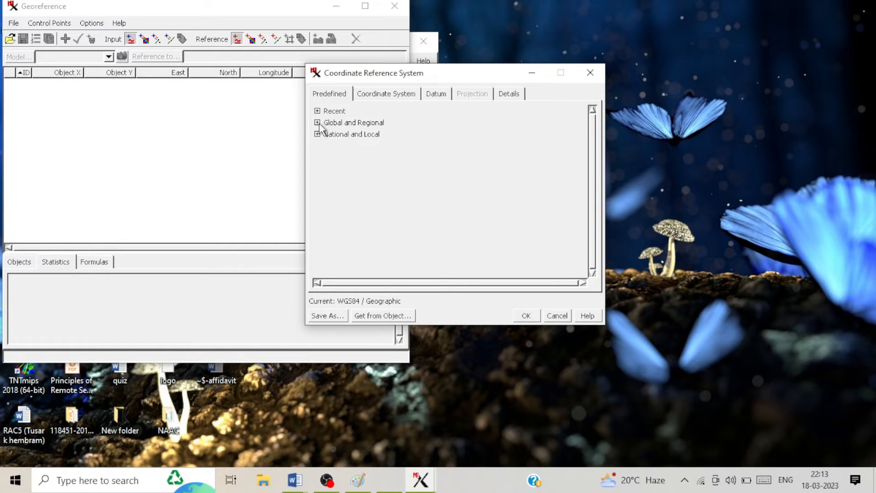
click(318, 122)
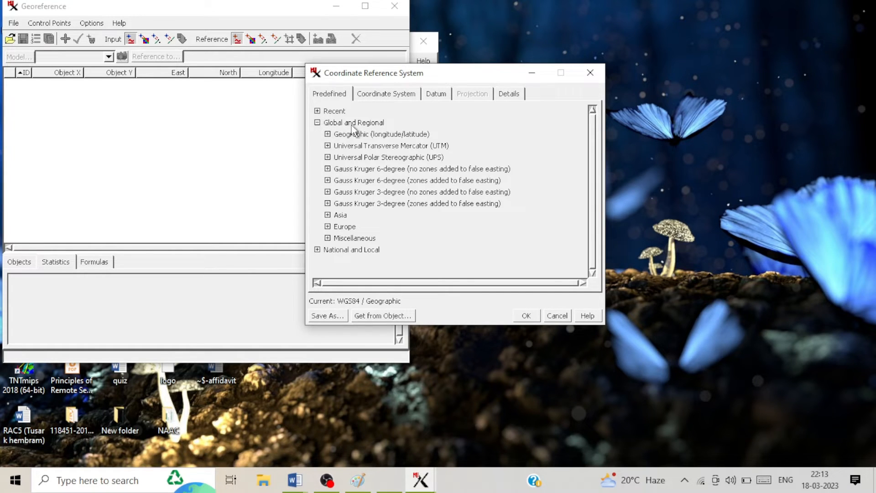
click(318, 123)
click(317, 111)
click(317, 111)
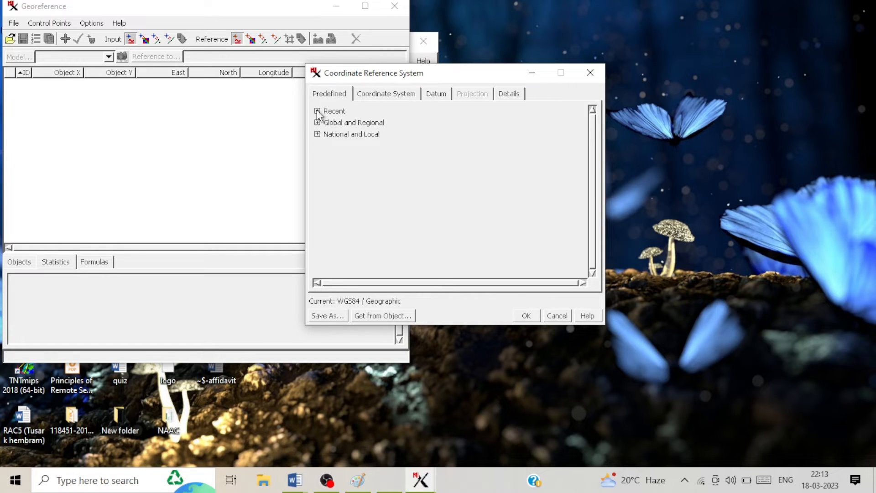
Step: Set Geographic 2D longitude/latitude in degrees with the WGS84 datum and accept
click(376, 99)
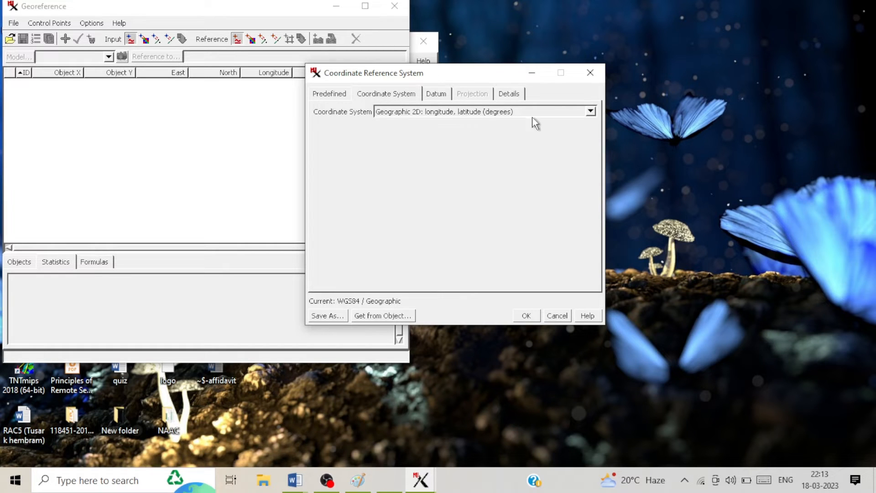
click(590, 111)
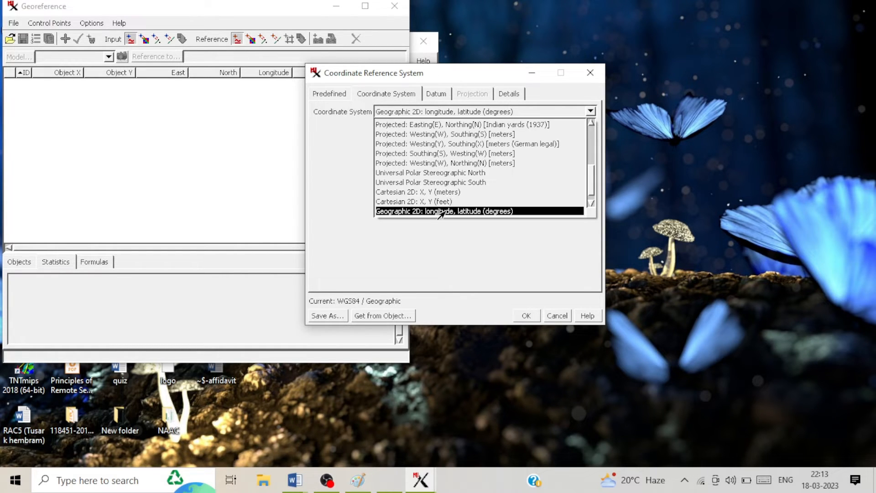
click(481, 212)
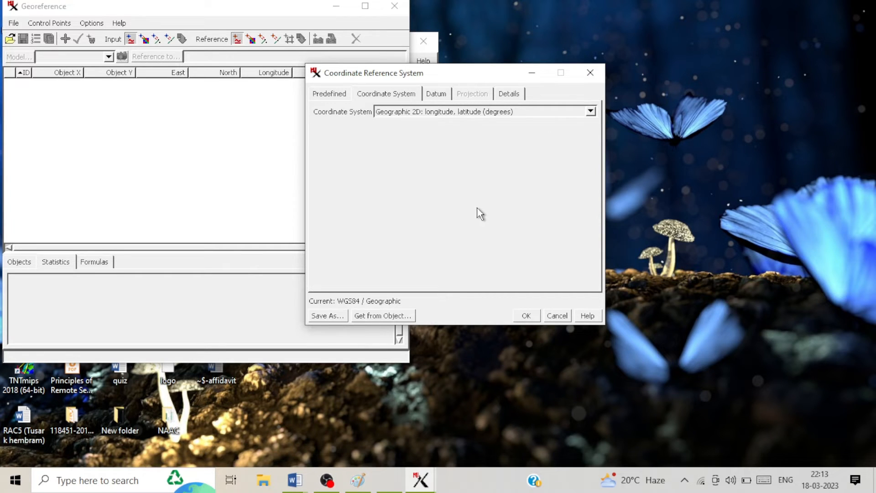
click(437, 98)
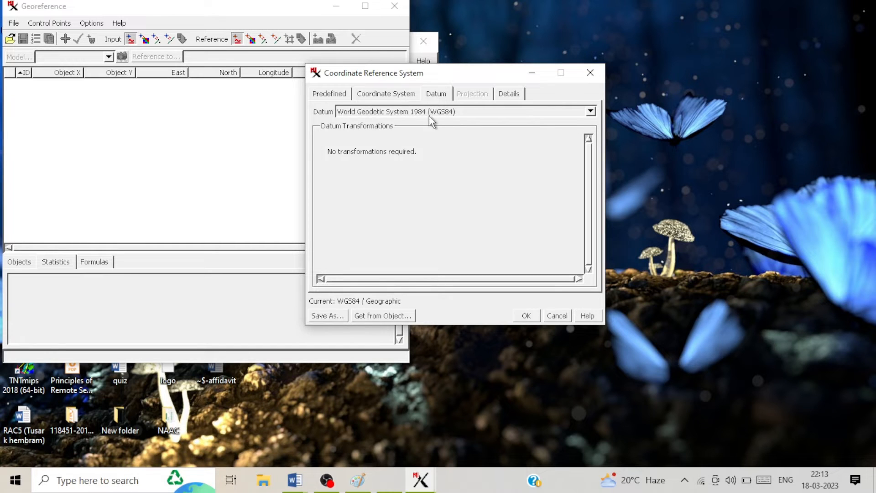
click(590, 111)
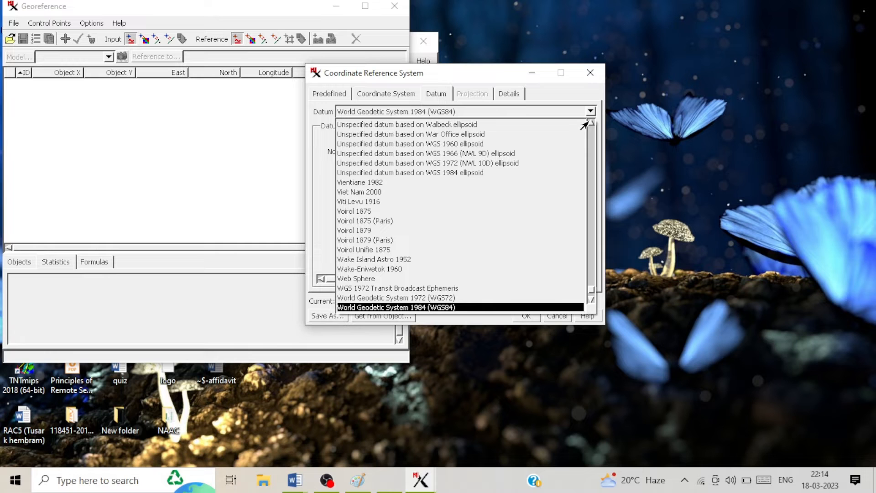
click(390, 307)
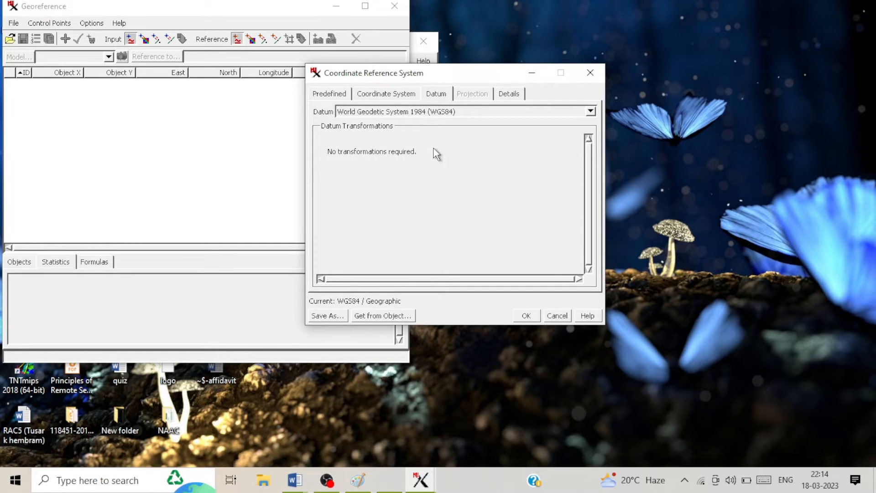
click(526, 316)
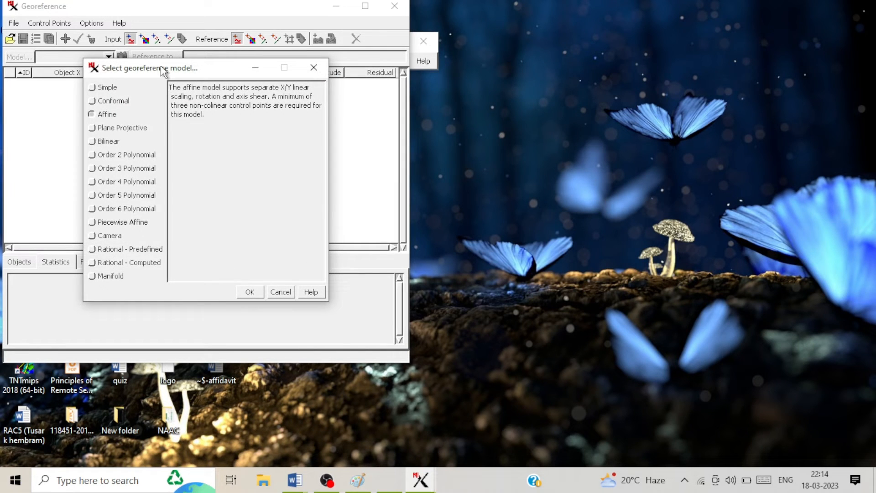
Step: Review the Simple and Conformal models, then select Affine and confirm it
drag(154, 68, 203, 69)
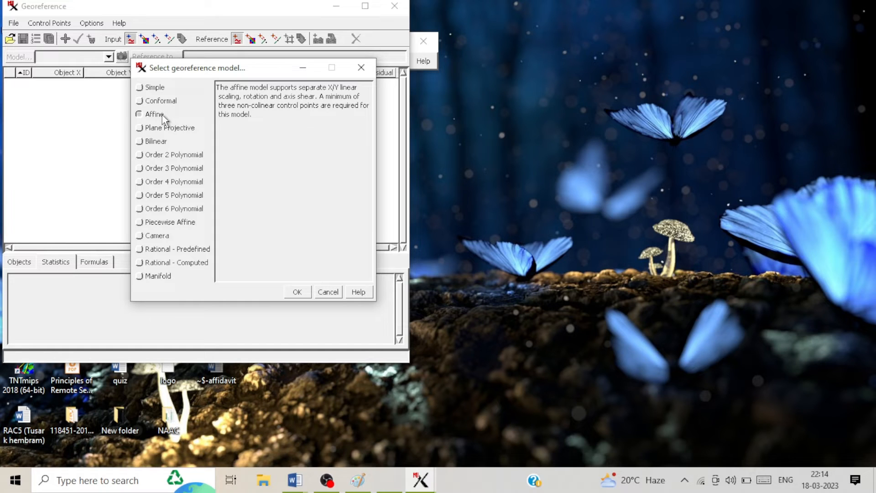
click(151, 89)
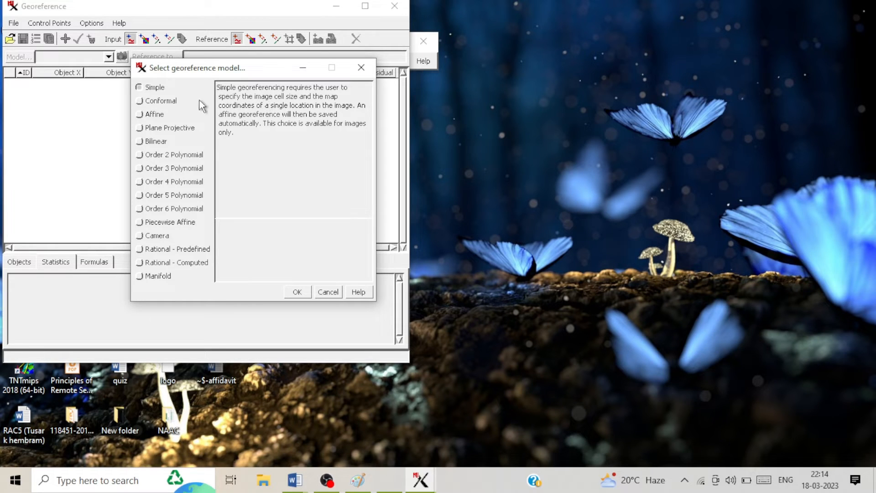
click(141, 102)
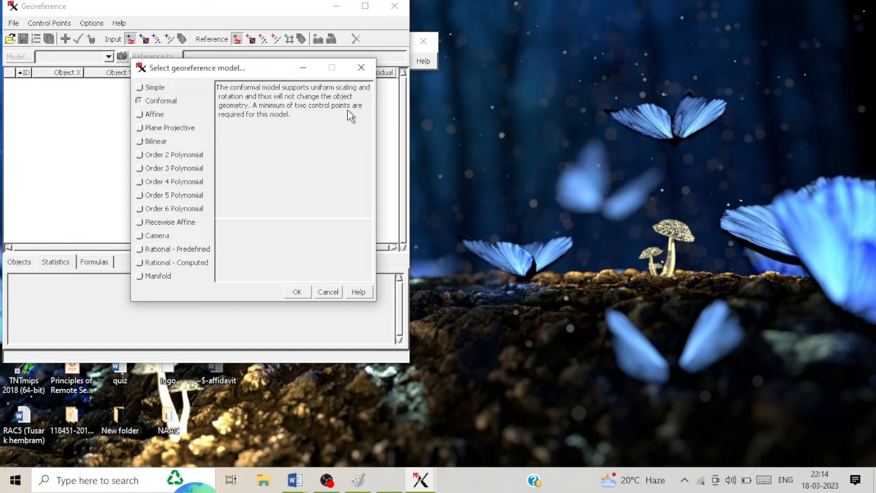
click(152, 115)
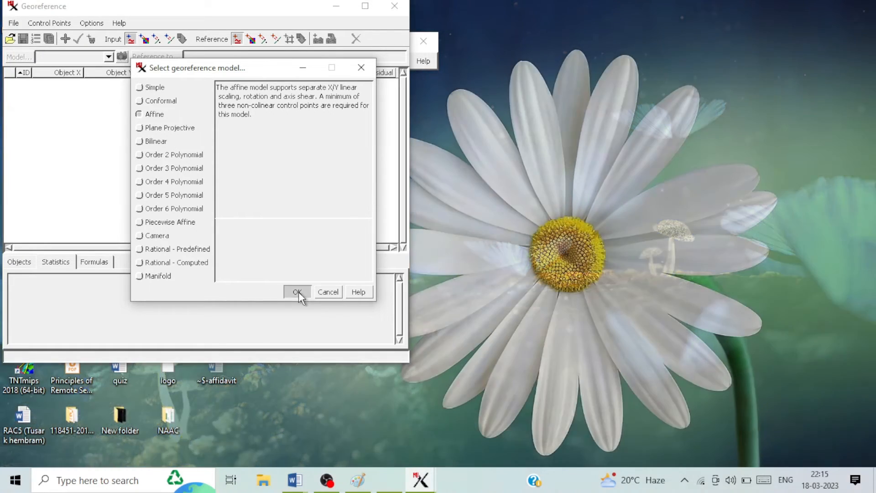
click(298, 293)
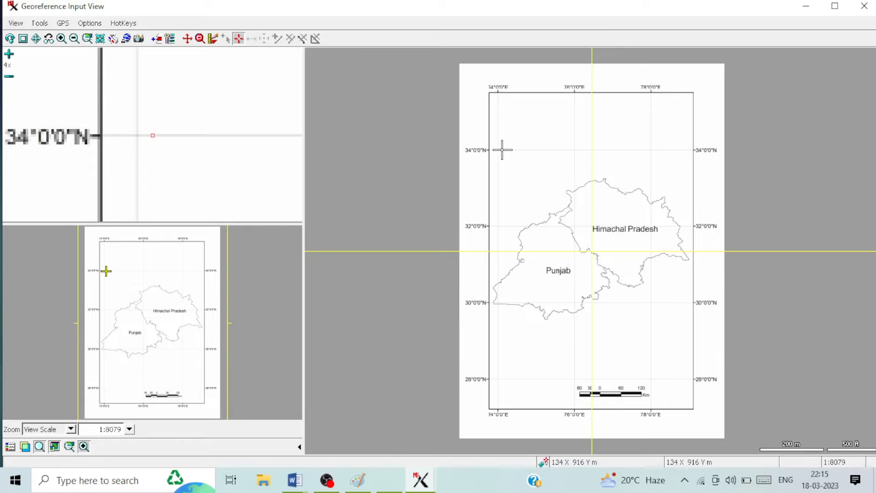
Step: Check the A–D corner coordinates in DS-affidavit, glance at the input view, and return to the Paint map
mouse_move(295, 480)
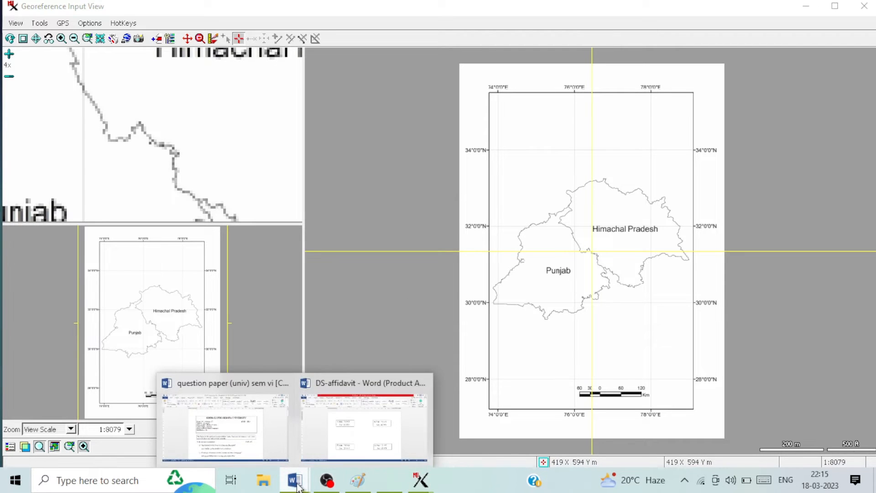
click(374, 419)
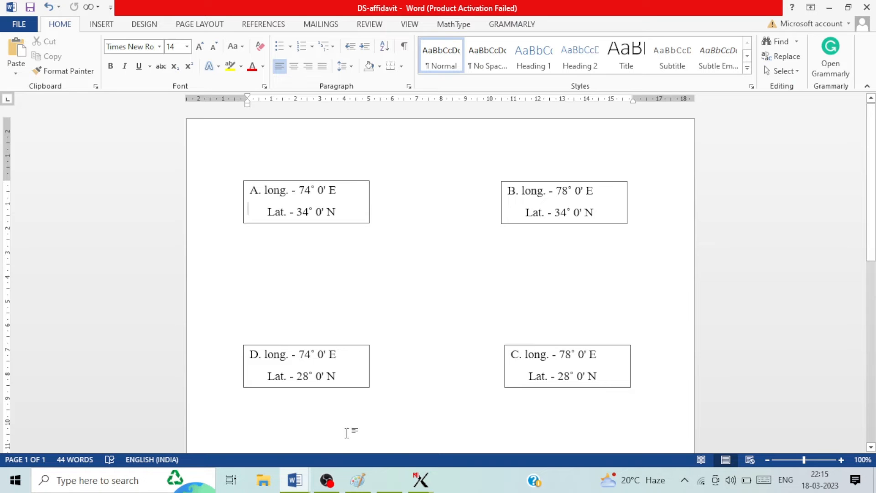
click(356, 488)
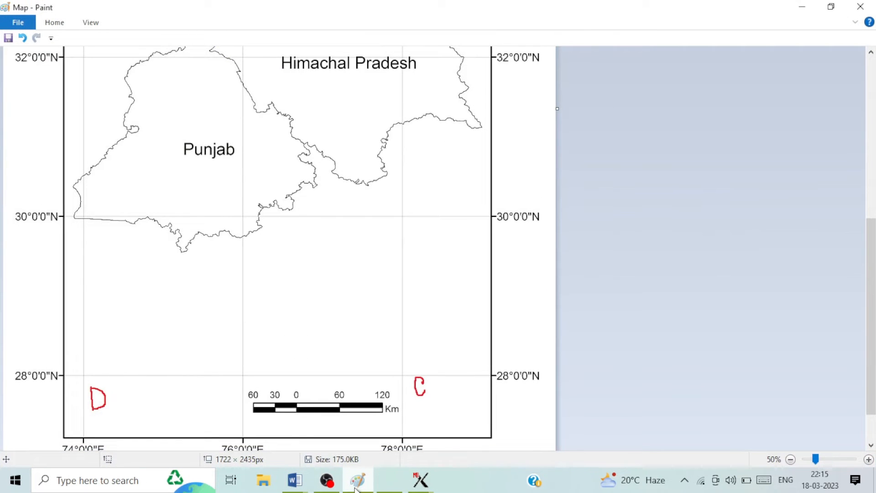
mouse_move(424, 478)
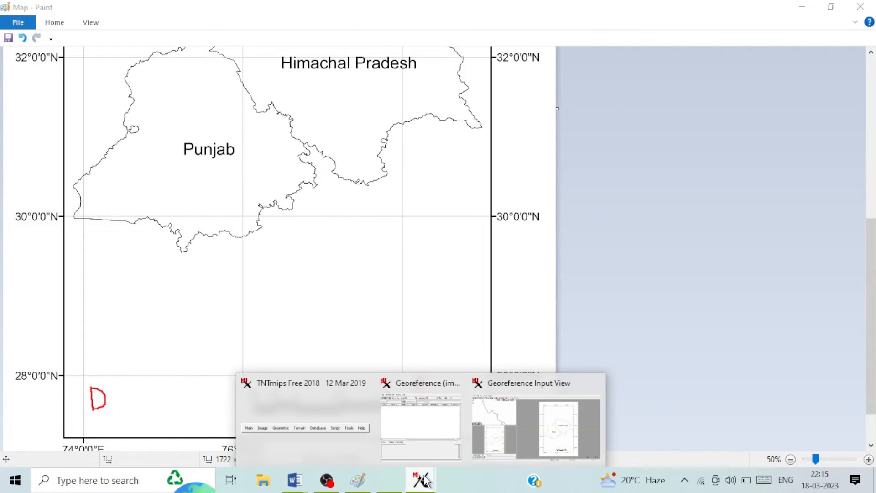
click(519, 423)
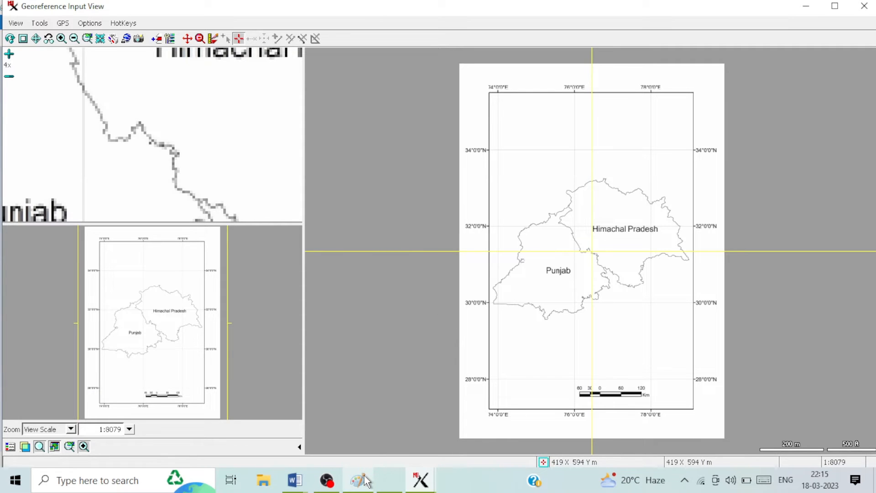
click(365, 481)
Step: Hide Paint, box-zoom onto the 74°E/34°N corner A, and switch to the Crosshair tool
click(802, 7)
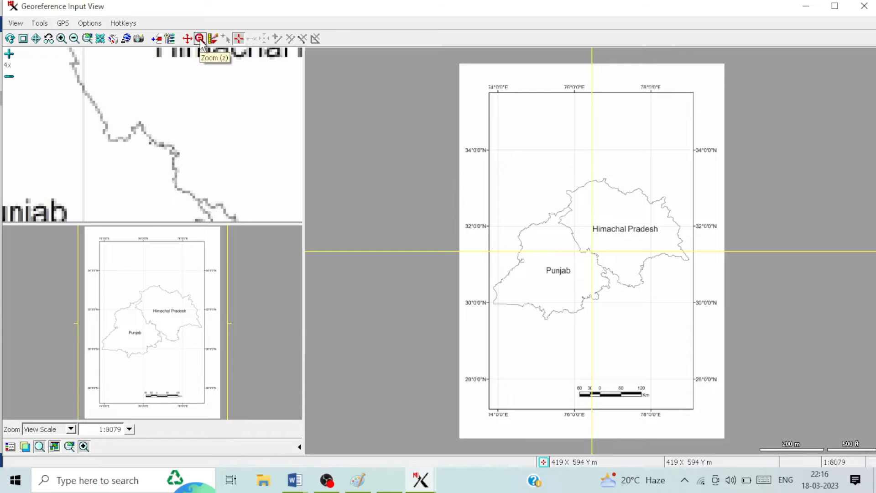
click(200, 40)
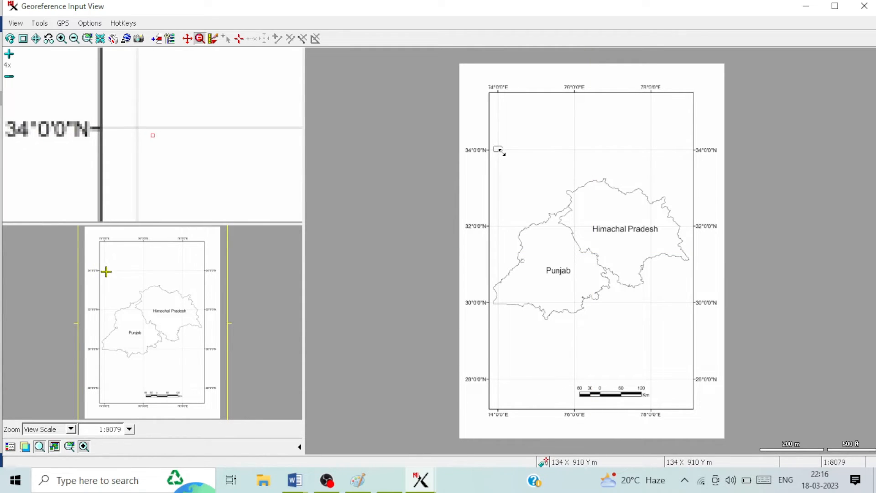
drag(498, 151, 507, 157)
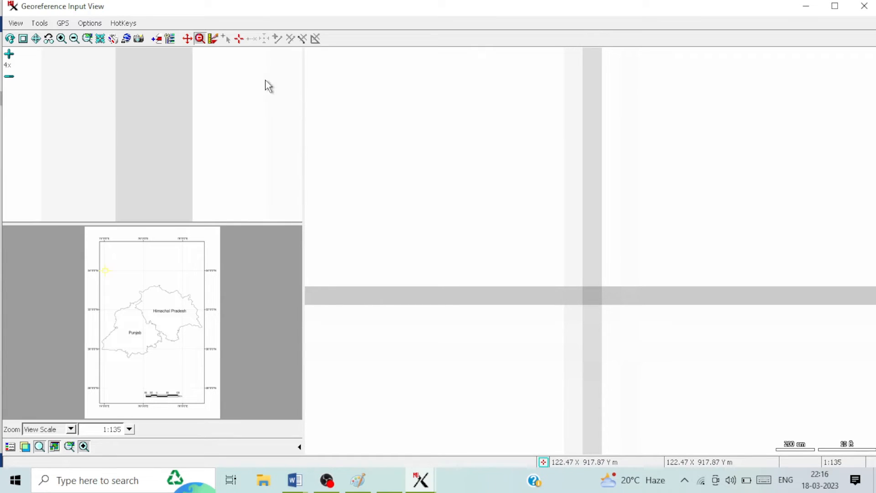
click(239, 41)
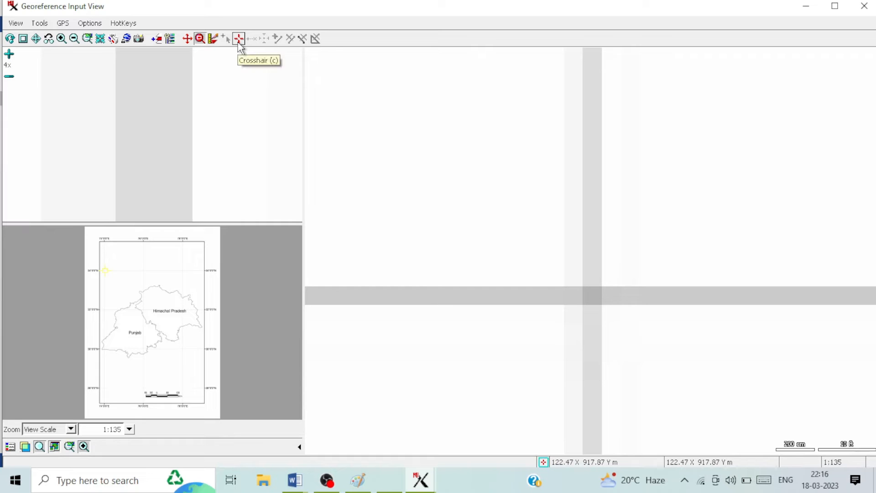
Step: Drag the input crosshair onto the 74°E / 34°N grid intersection (122.47 X, 917.87 Y)
click(238, 40)
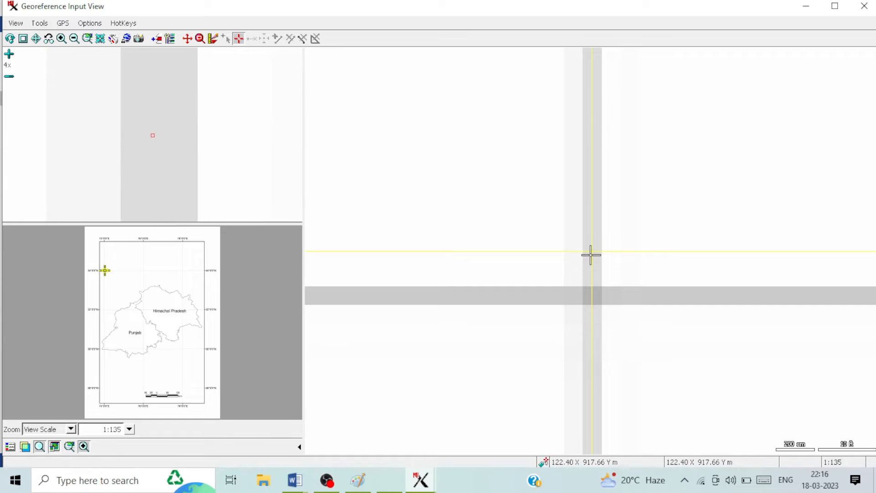
drag(591, 252, 590, 296)
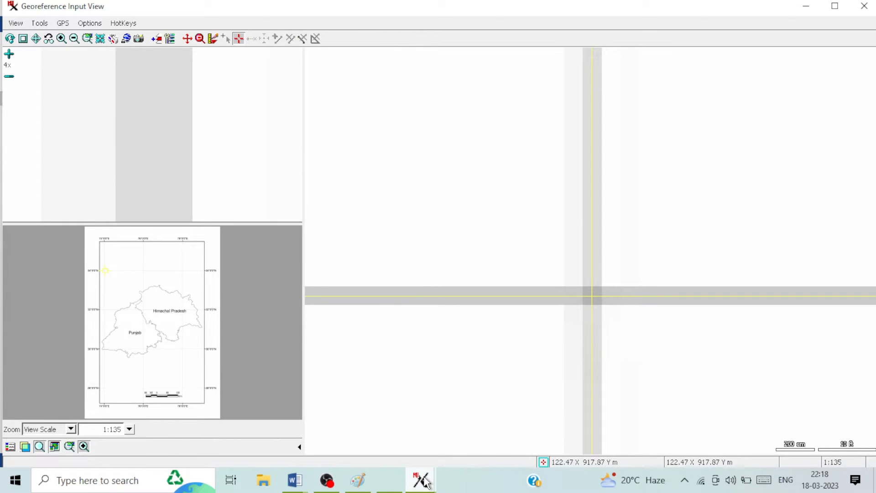
mouse_move(426, 482)
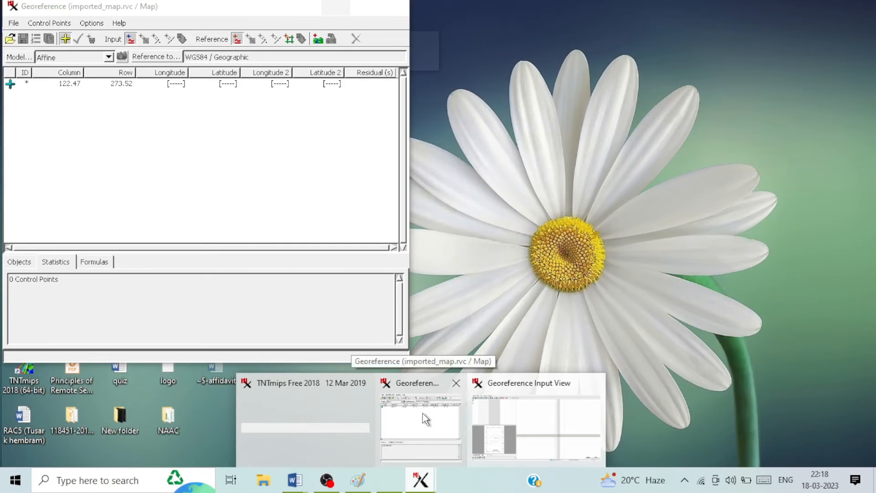
Step: Check corner A's coordinates in the Word affidavit document
click(422, 412)
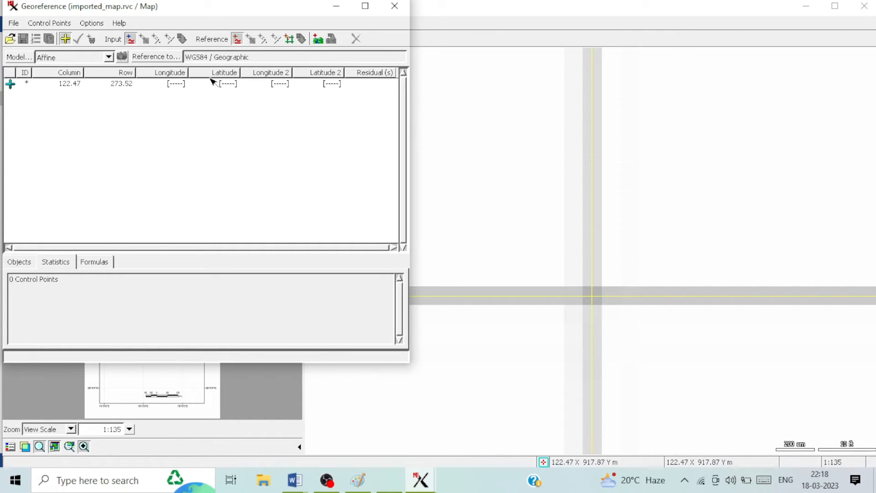
click(179, 86)
click(295, 480)
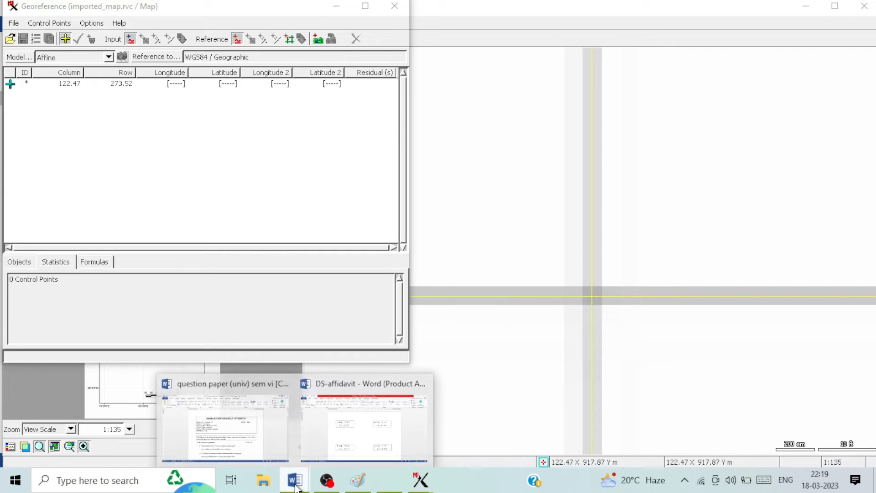
click(352, 443)
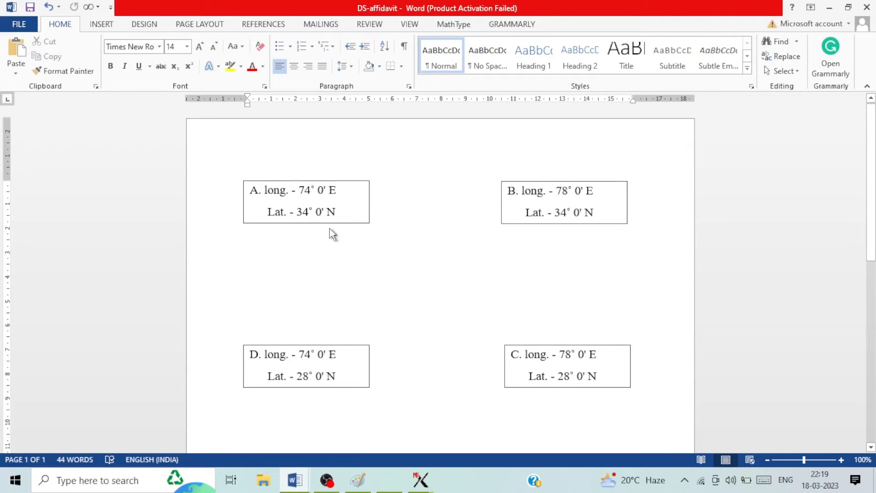
mouse_move(419, 480)
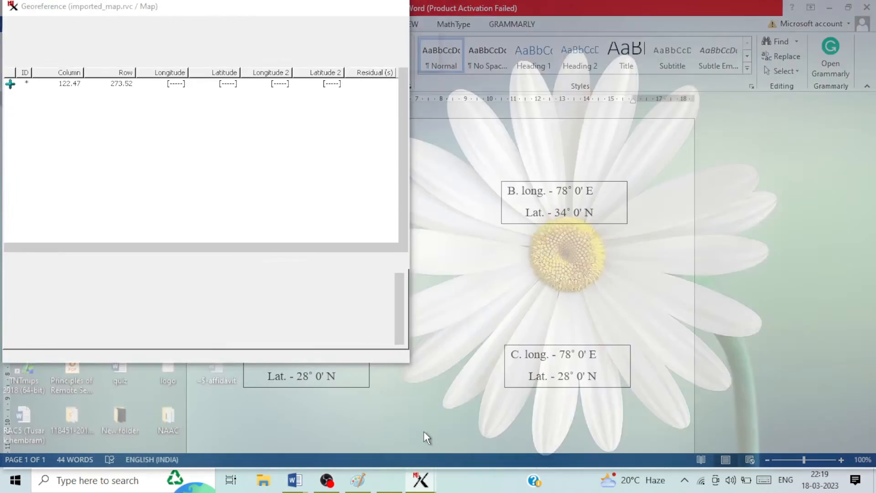
click(424, 430)
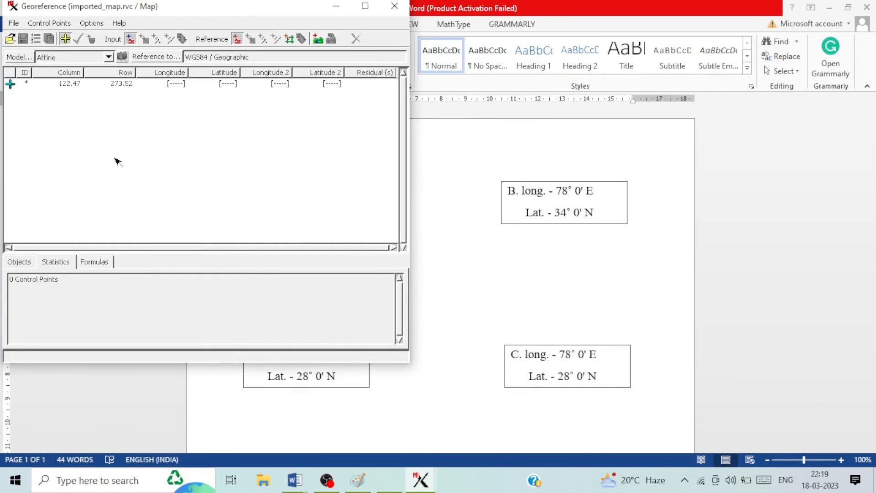
Step: Enter longitude 74 00 and latitude 34 00, then apply control point 1
click(178, 85)
text(74 00)
click(229, 86)
drag(300, 8, 349, 93)
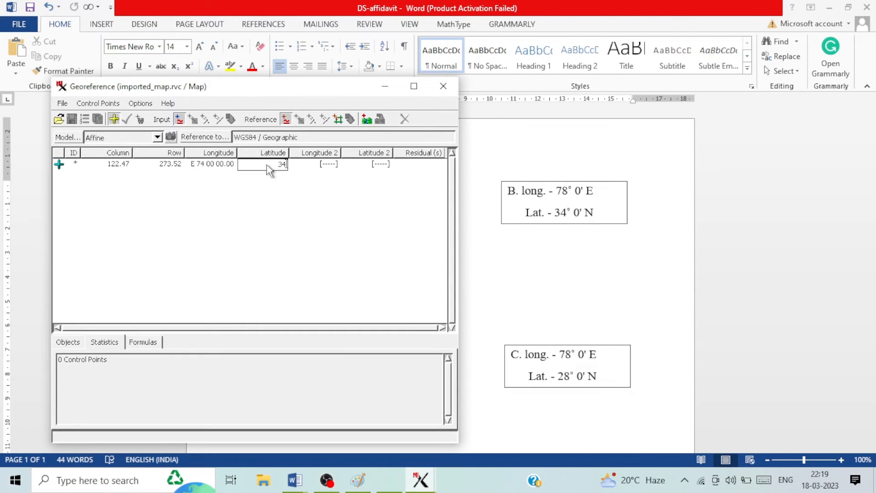
text(34 00)
key(Return)
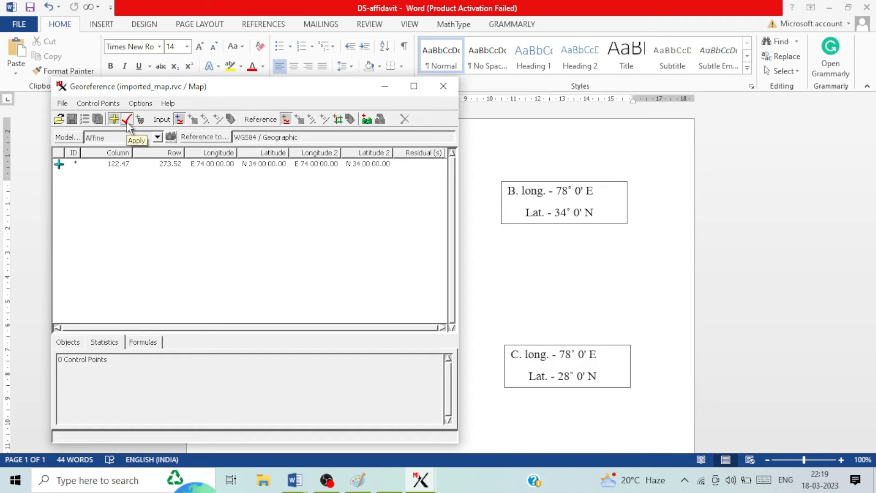
click(830, 9)
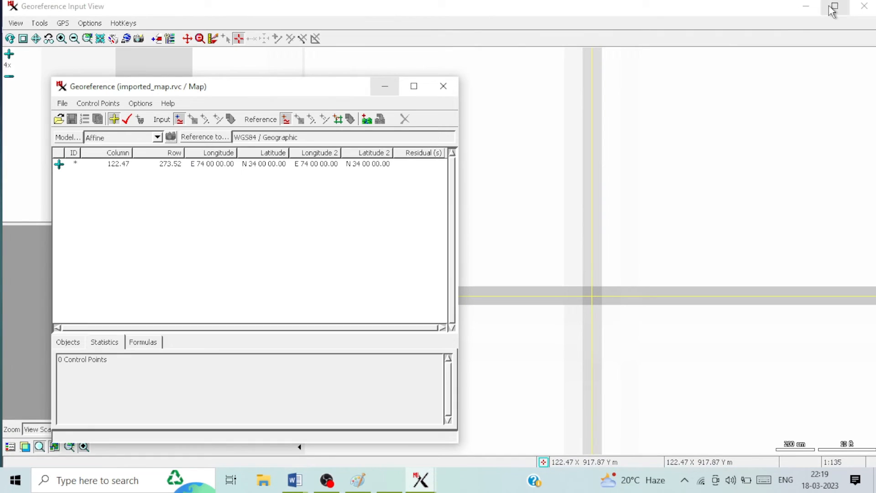
click(127, 119)
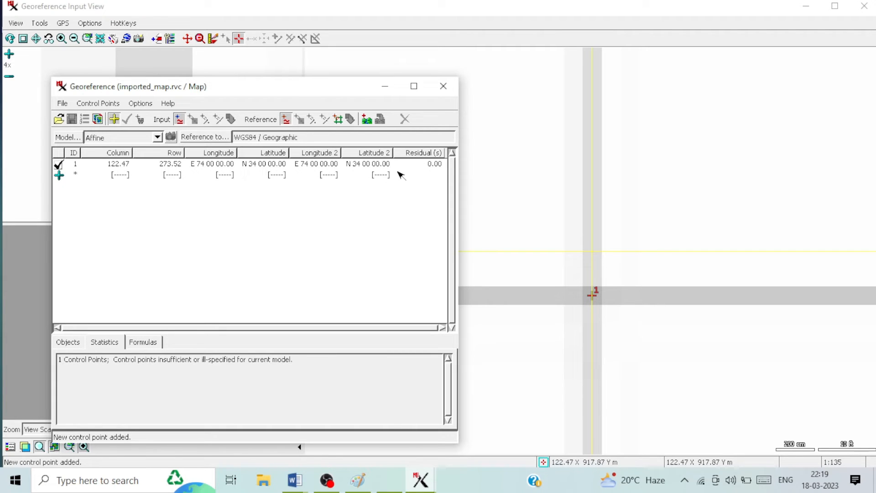
Step: Show the full map sheet and zoom into its top-right corner
click(388, 91)
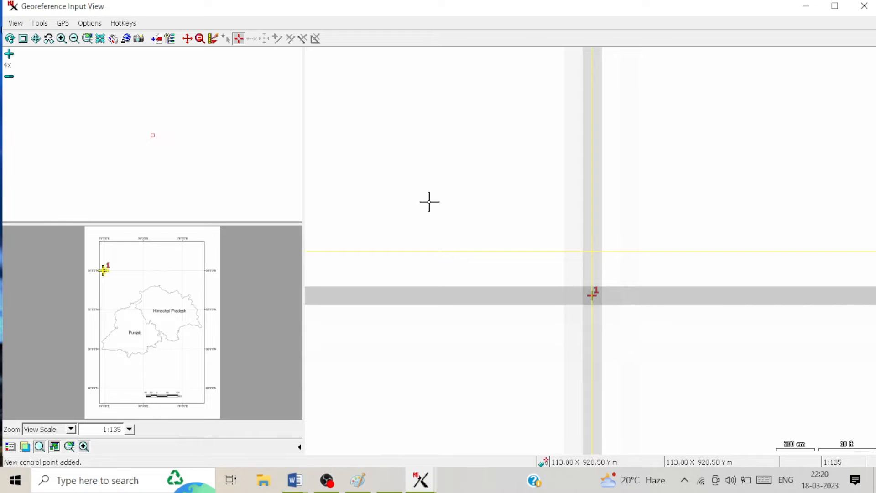
scroll(413, 233, down, 2)
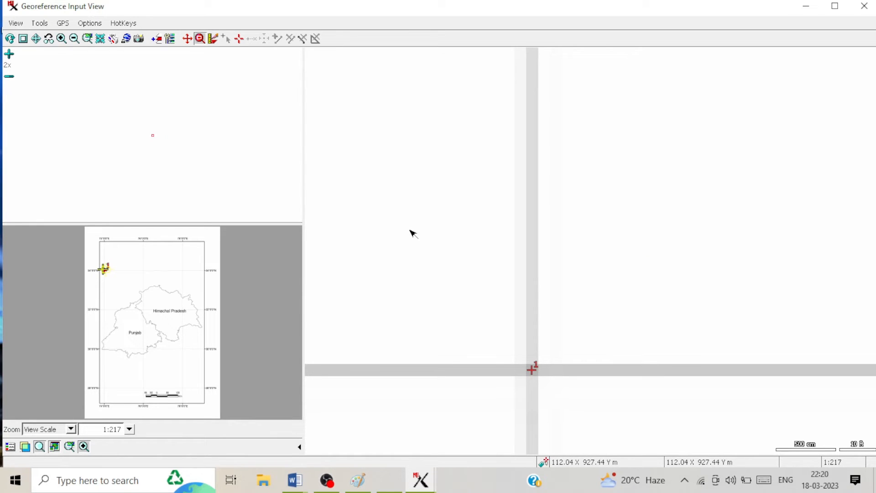
click(36, 41)
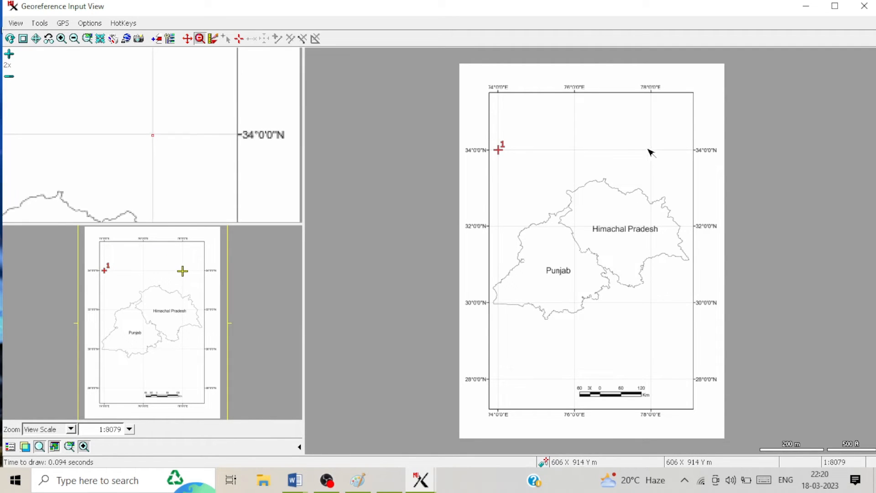
click(200, 39)
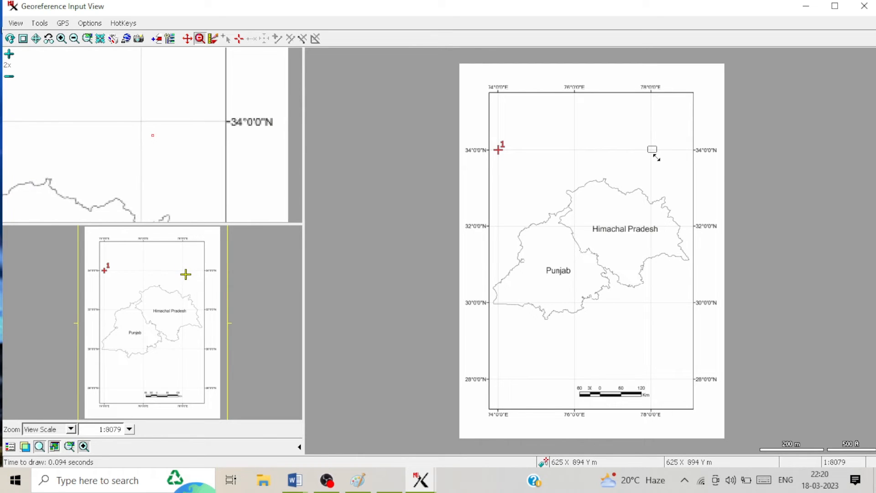
click(652, 153)
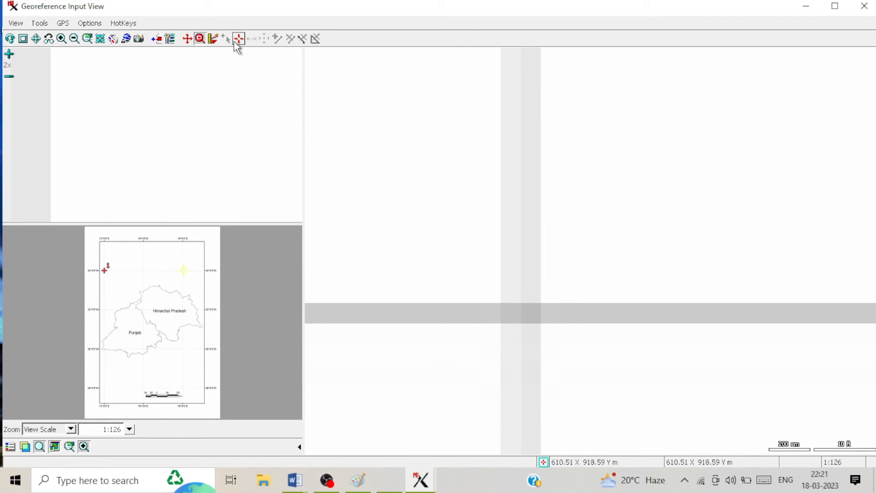
Step: Place a new control point at the 78°E, 34°N grid intersection
click(237, 40)
click(530, 315)
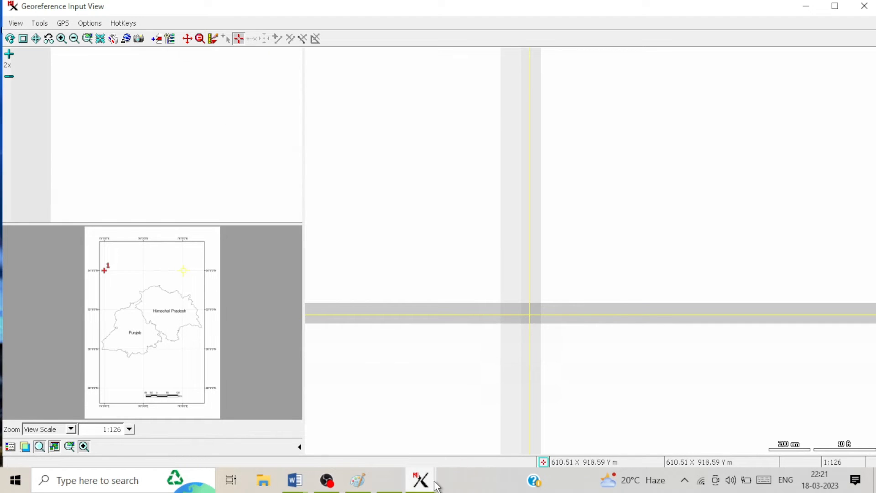
mouse_move(429, 486)
click(426, 437)
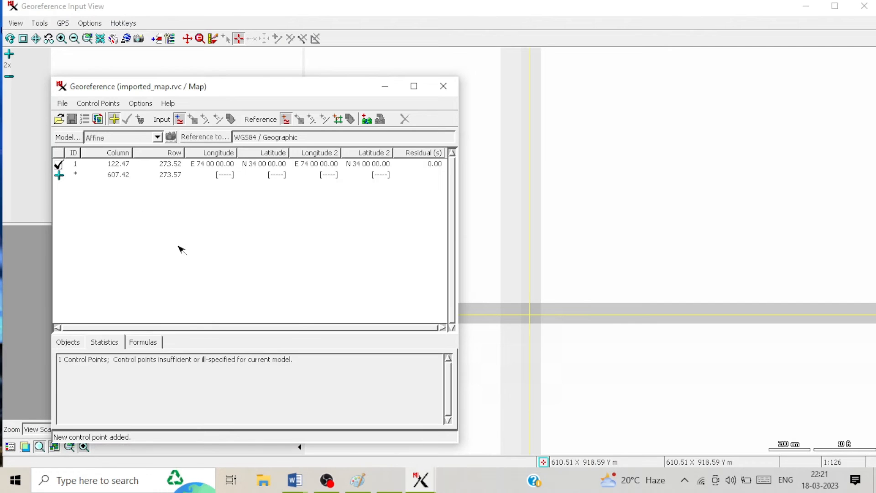
Step: Check the top-right corner's coordinates in the Word notes
mouse_move(309, 484)
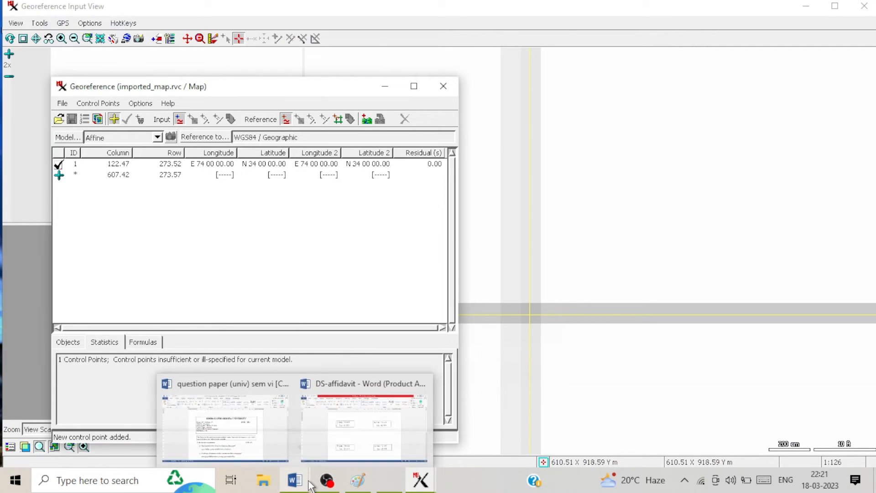
click(351, 434)
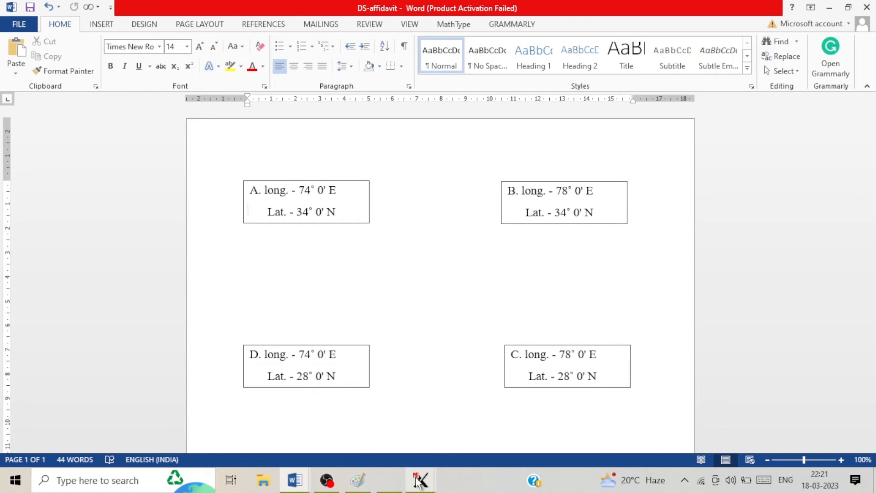
mouse_move(419, 480)
click(427, 426)
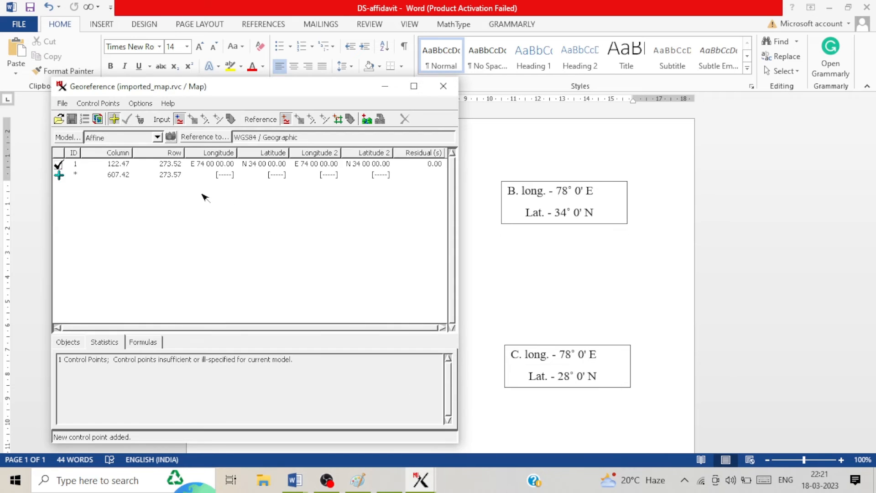
Step: Enter longitude 78 00 and latitude 34 00, then apply control point 2
click(232, 175)
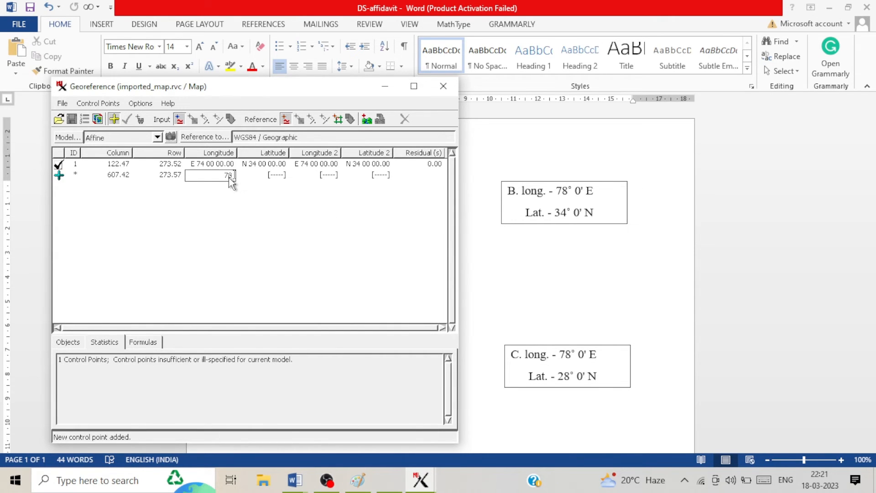
click(277, 176)
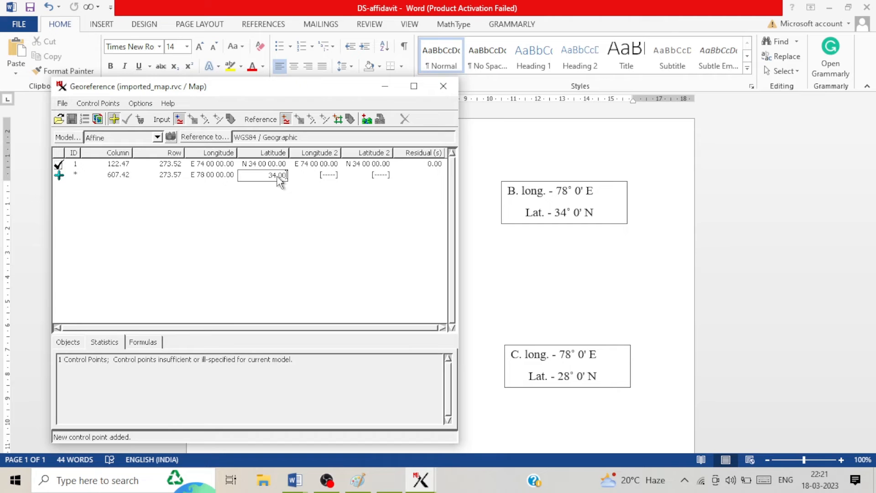
text(34 00)
key(Return)
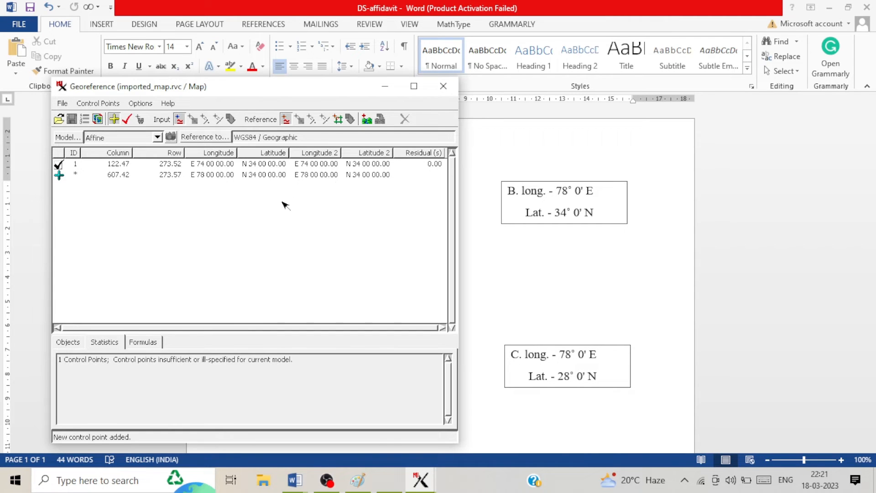
click(127, 123)
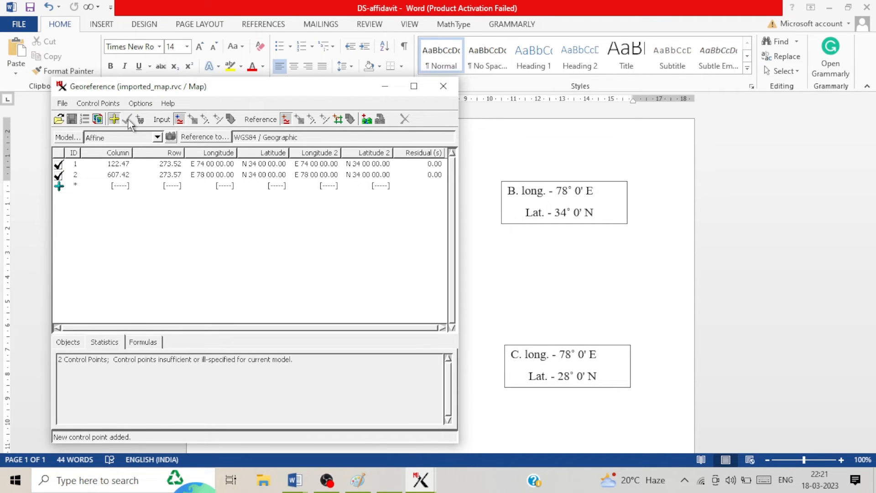
click(830, 12)
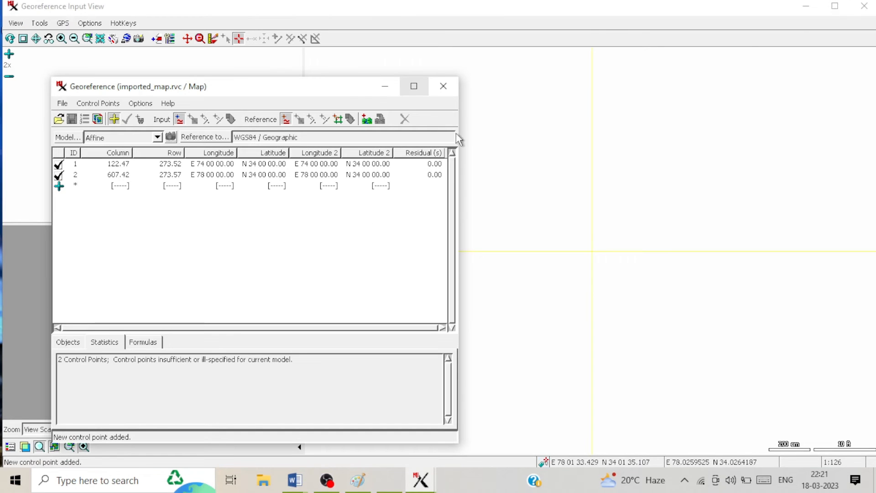
Step: Zoom out to the full map and zoom into the bottom-right corner
click(384, 89)
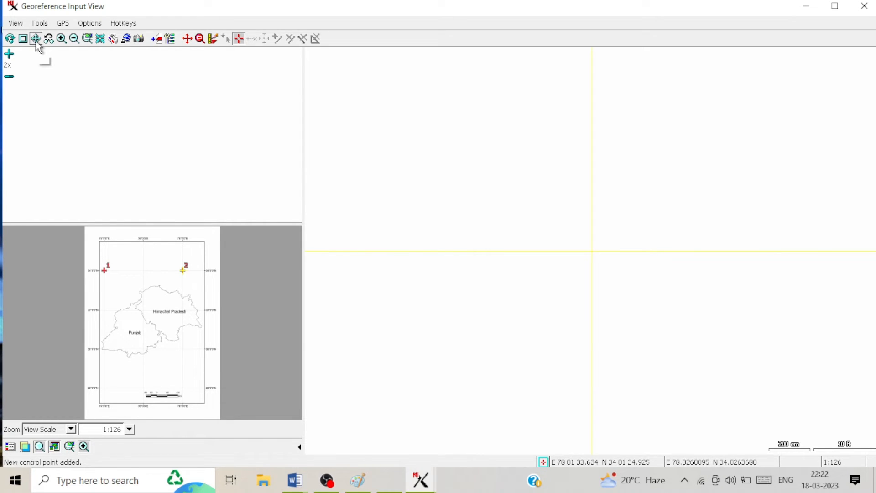
click(74, 39)
click(74, 38)
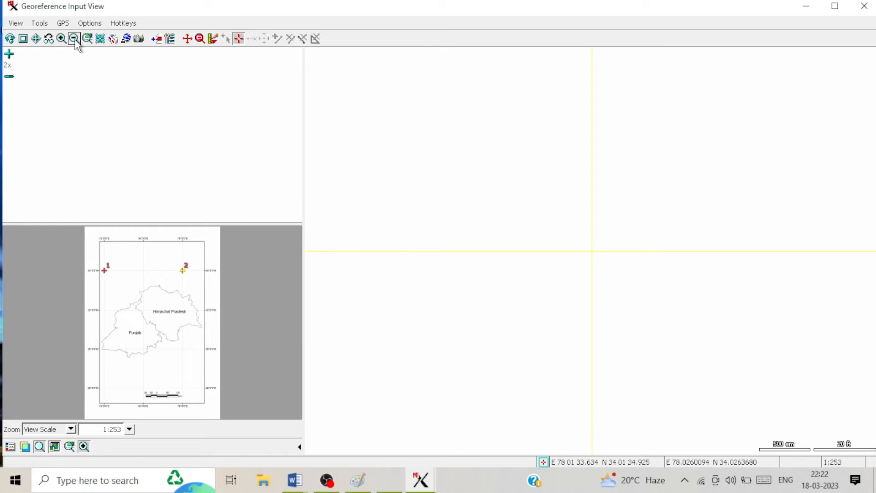
click(37, 39)
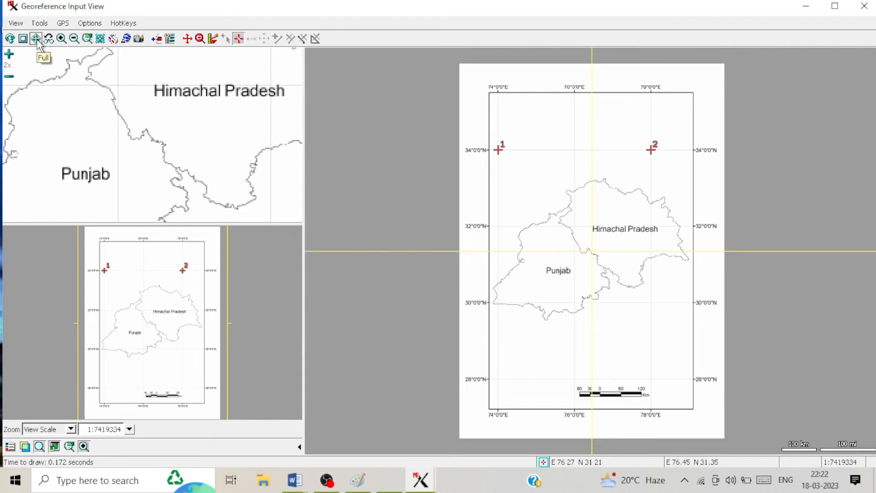
click(200, 38)
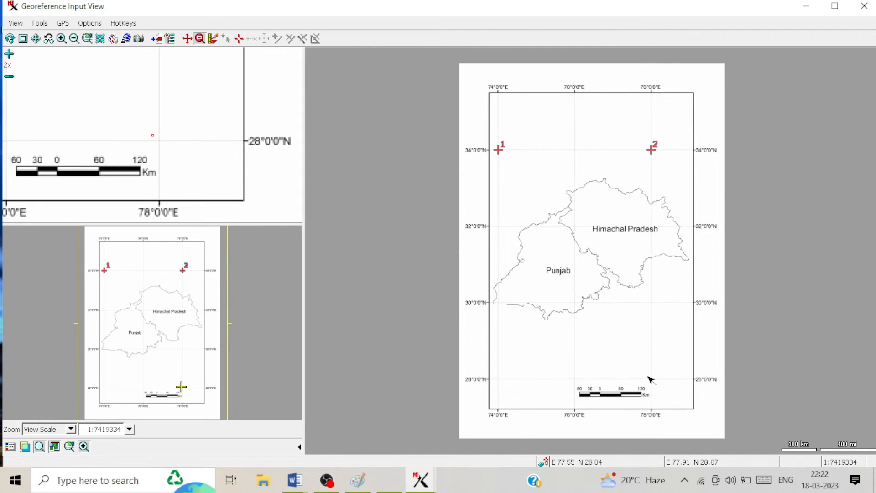
drag(651, 379, 657, 383)
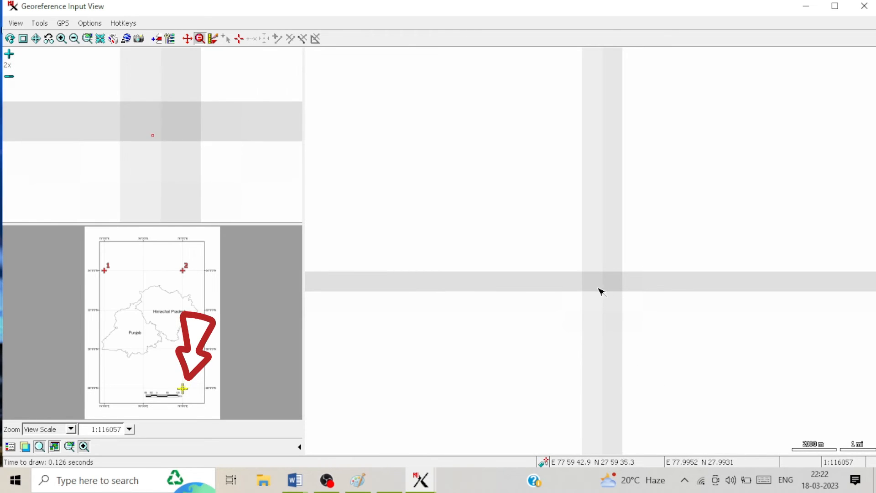
Step: Place a new control point at the 78°E, 28°N grid intersection
click(239, 38)
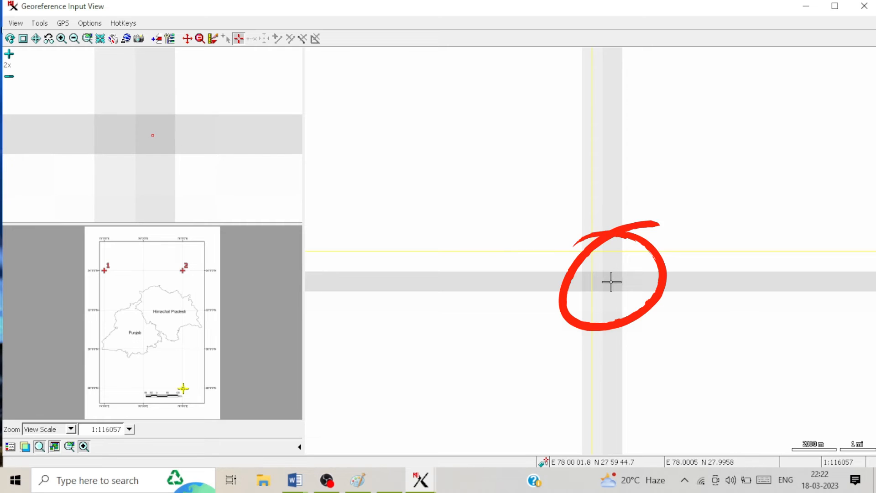
click(612, 282)
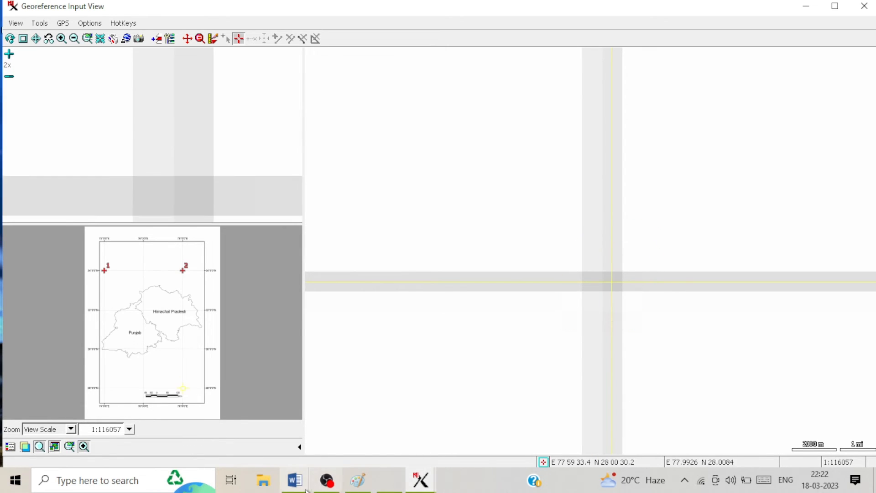
mouse_move(296, 488)
click(401, 423)
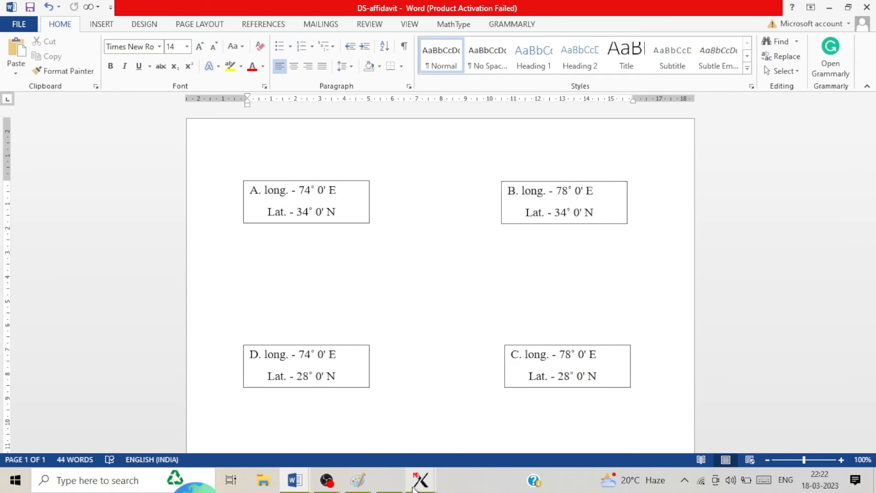
Step: Enter longitude 78 00 and latitude 28 00, then apply control point 3
mouse_move(413, 488)
click(440, 424)
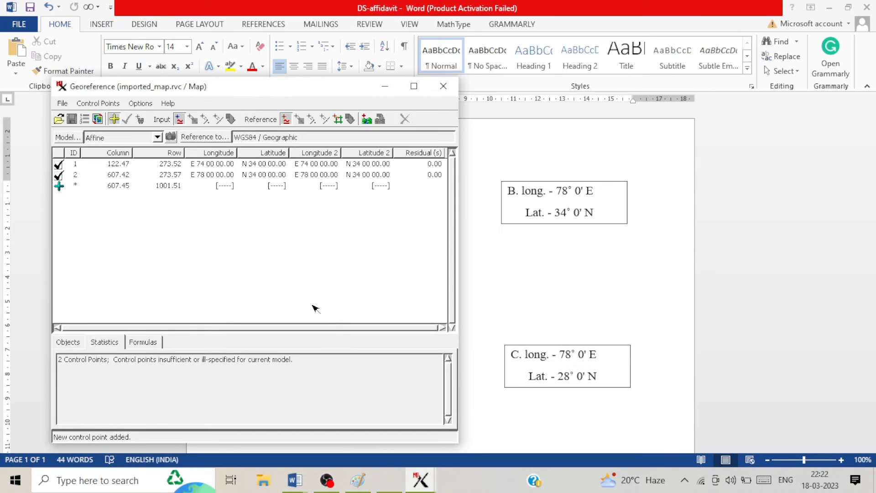
click(226, 186)
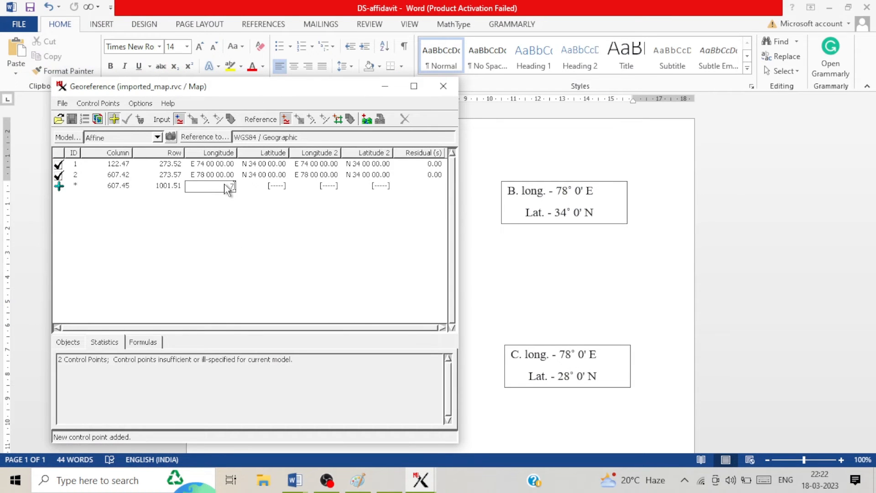
text(78 00)
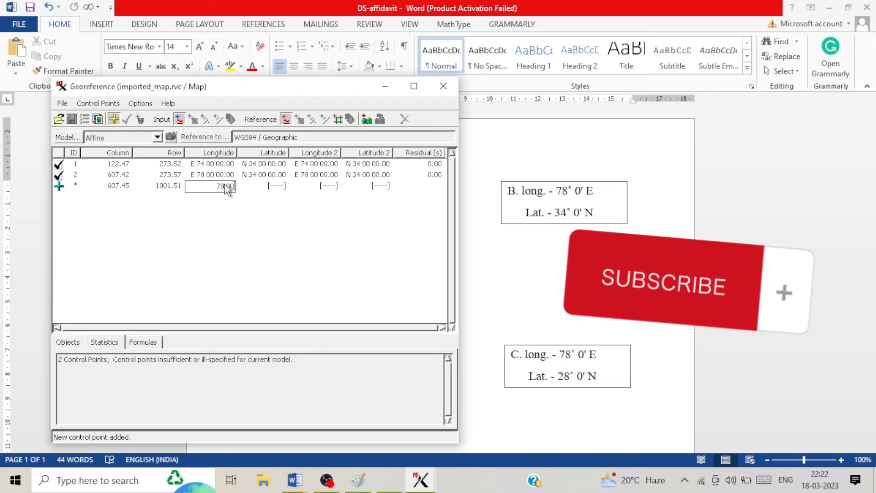
click(280, 191)
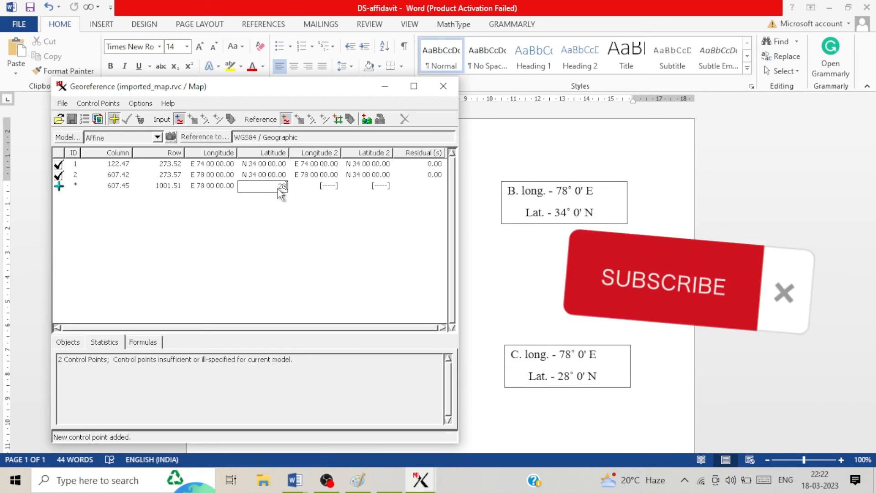
text(28)
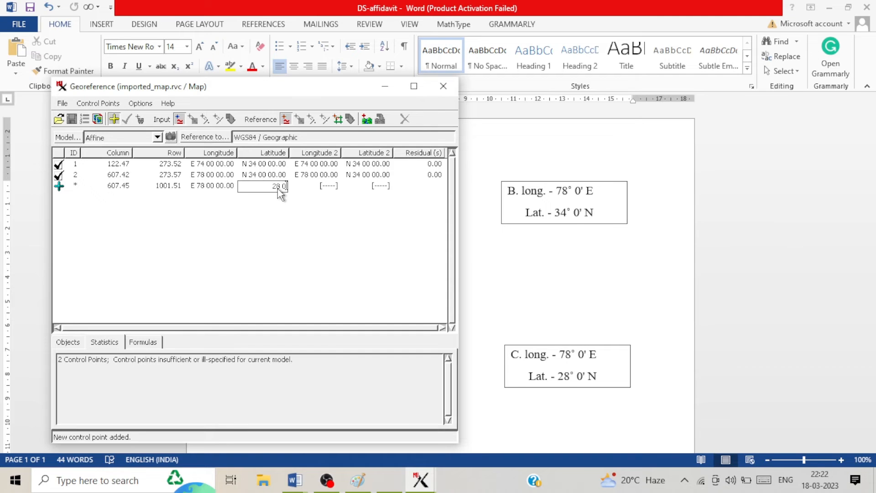
click(281, 236)
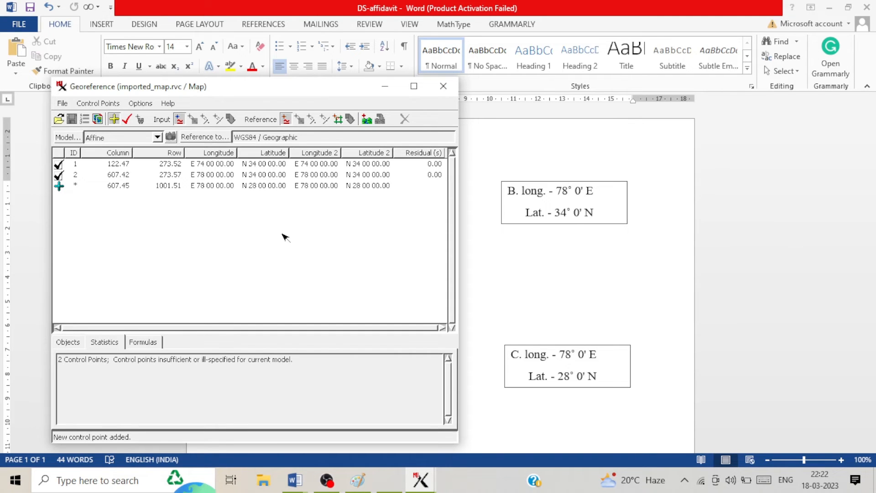
click(127, 121)
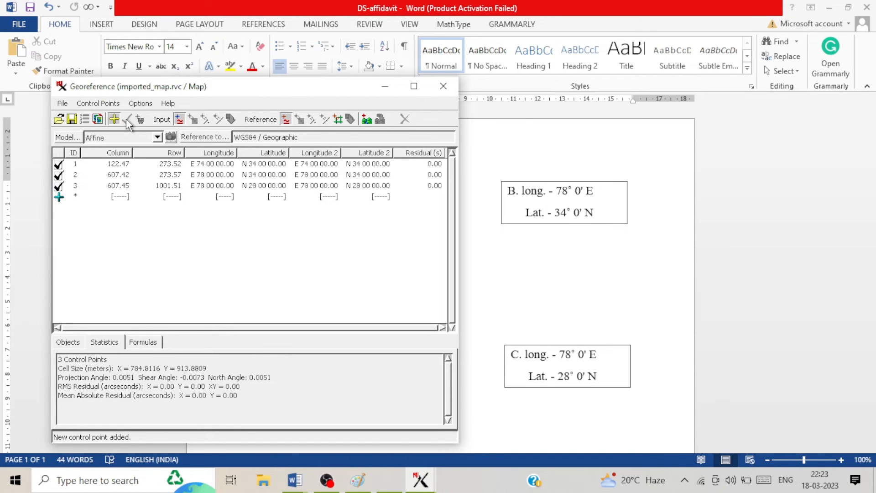
Step: Show the full map and zoom into the bottom-left corner at 74°E, 28°N
click(829, 8)
click(385, 86)
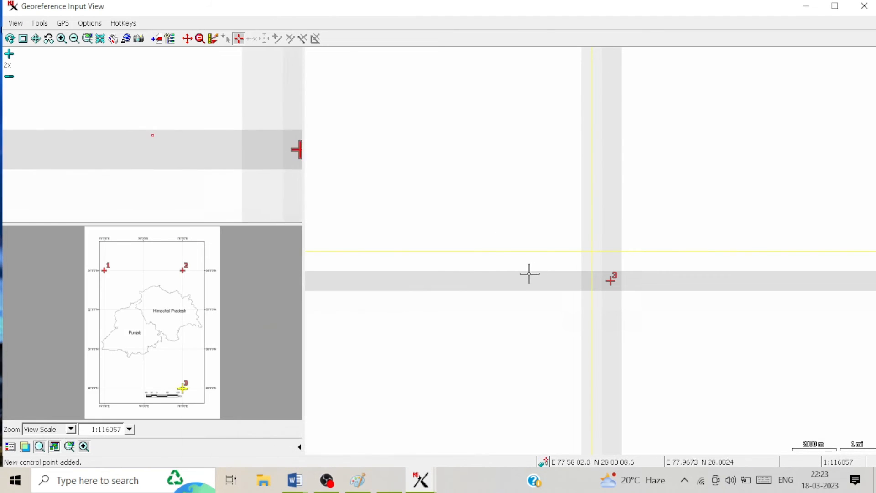
click(36, 39)
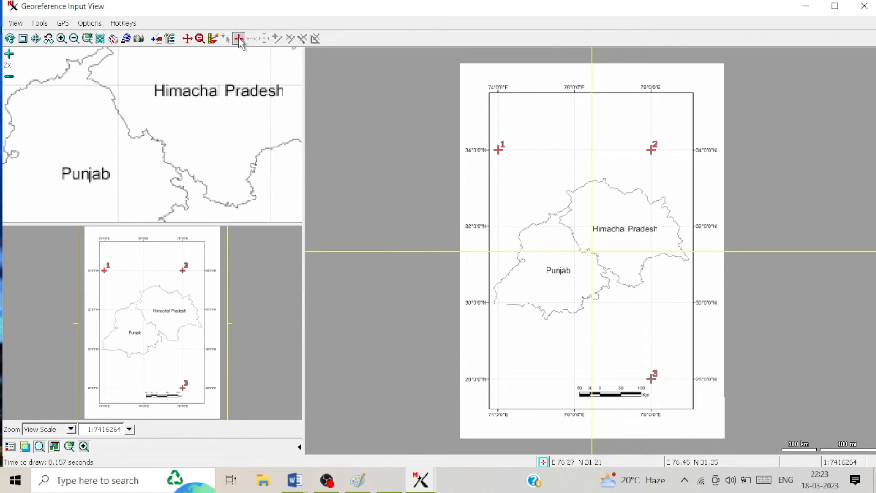
click(199, 39)
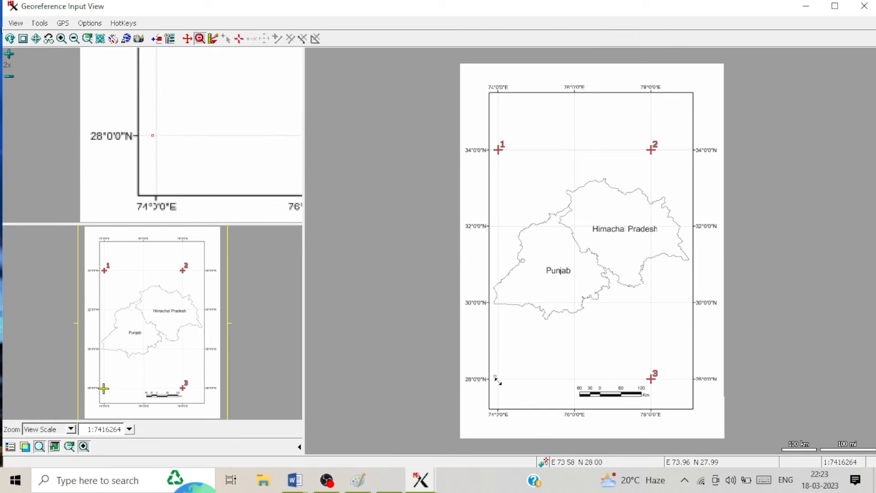
drag(494, 375, 504, 385)
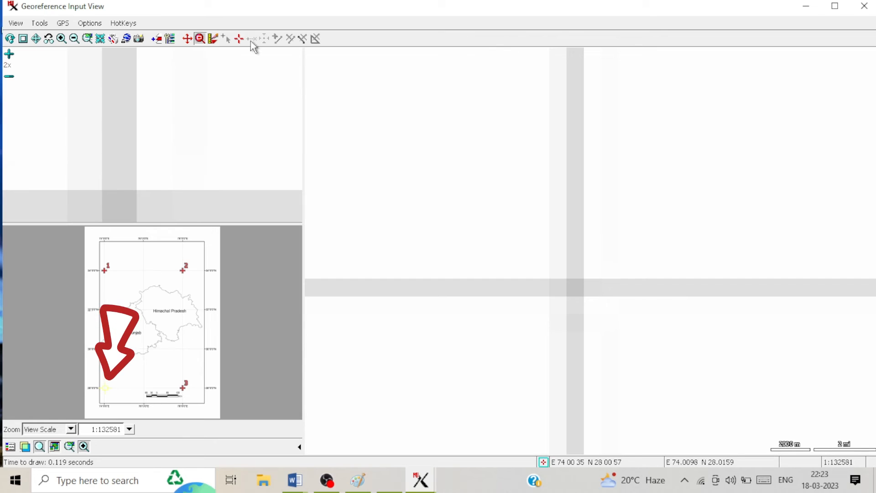
Step: Place the fourth control point at the bottom-left grid intersection
click(238, 39)
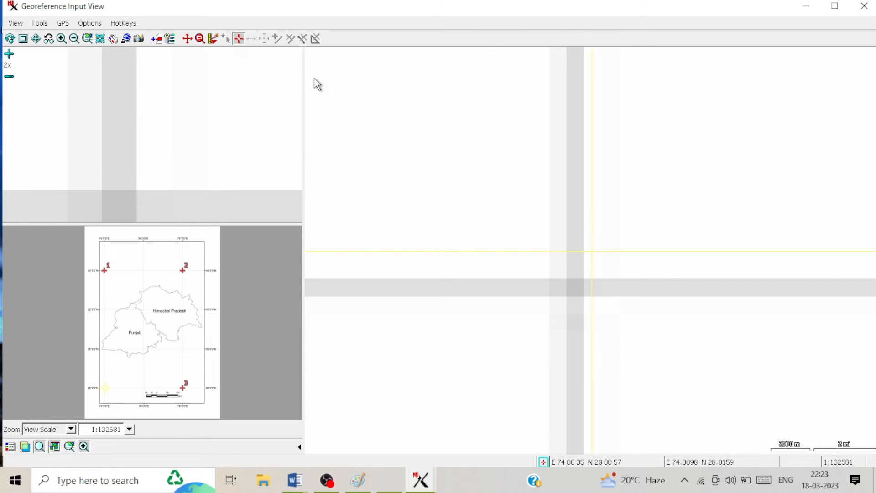
click(573, 288)
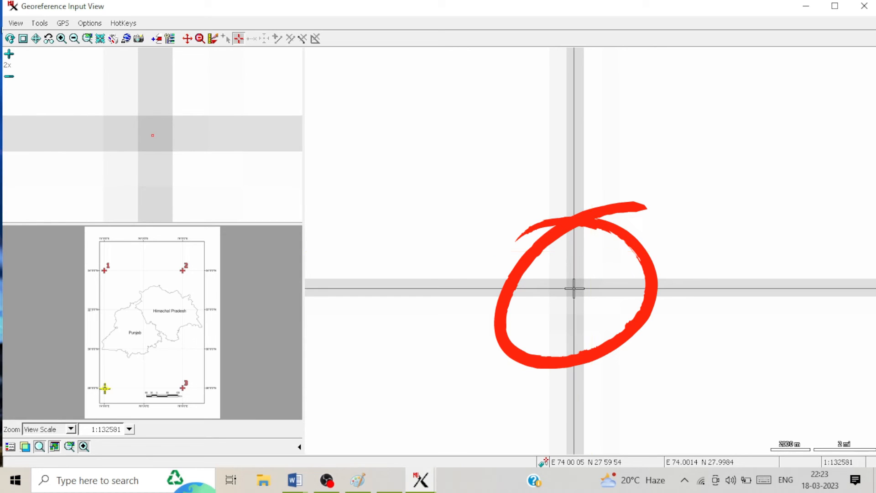
mouse_move(422, 483)
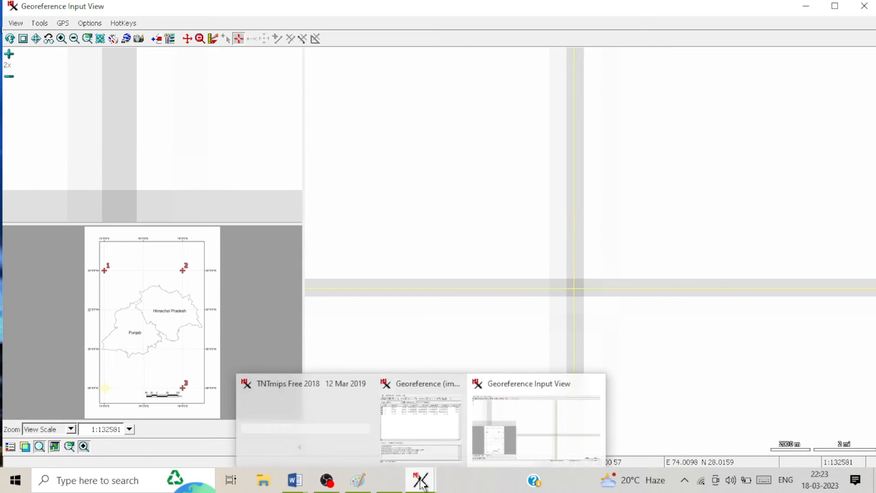
mouse_move(294, 480)
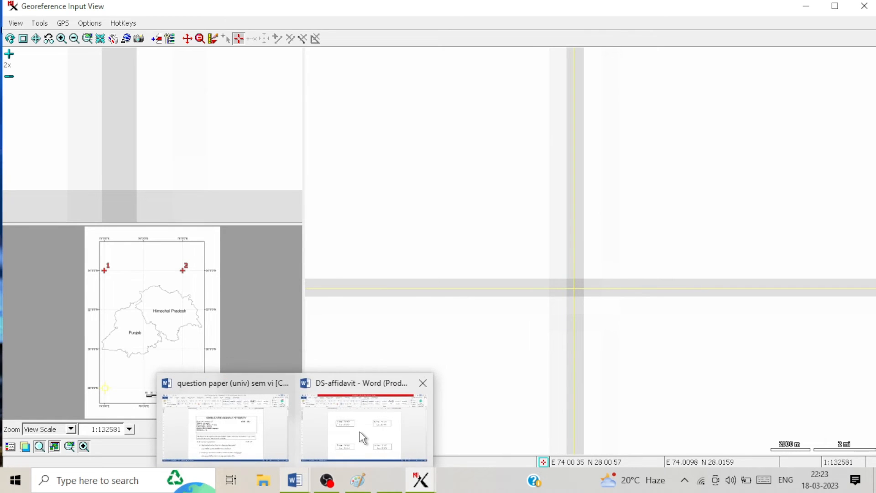
click(327, 393)
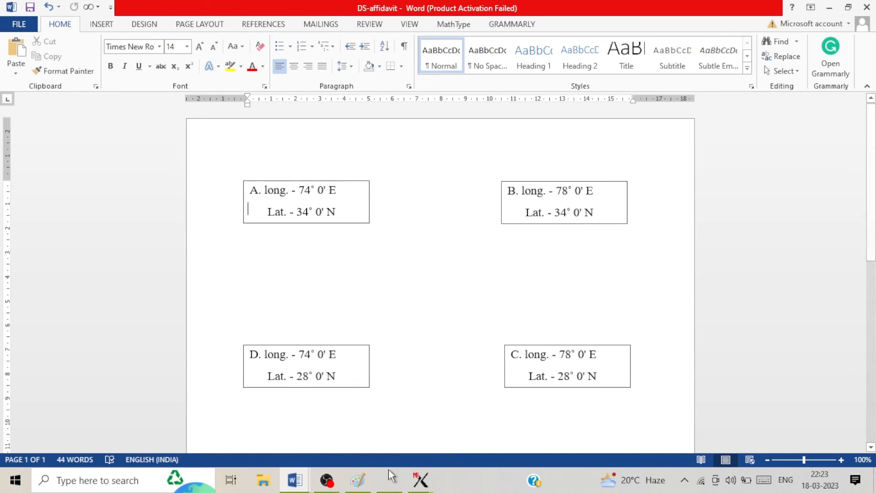
mouse_move(423, 489)
click(434, 425)
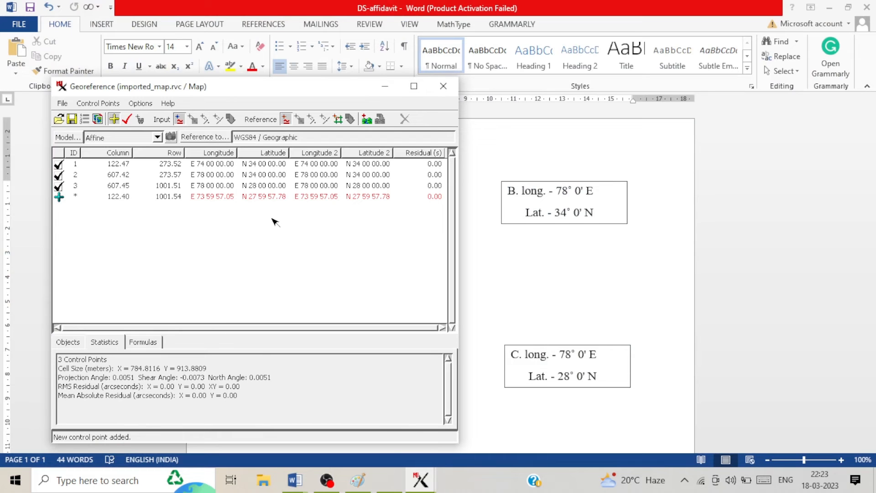
Step: Minimize the Word notes and move the control-point window up and right
click(830, 8)
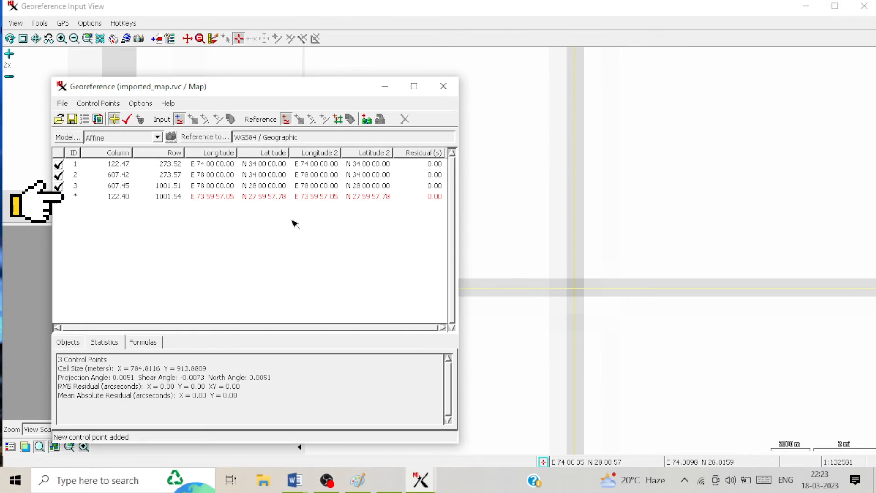
drag(254, 88, 278, 52)
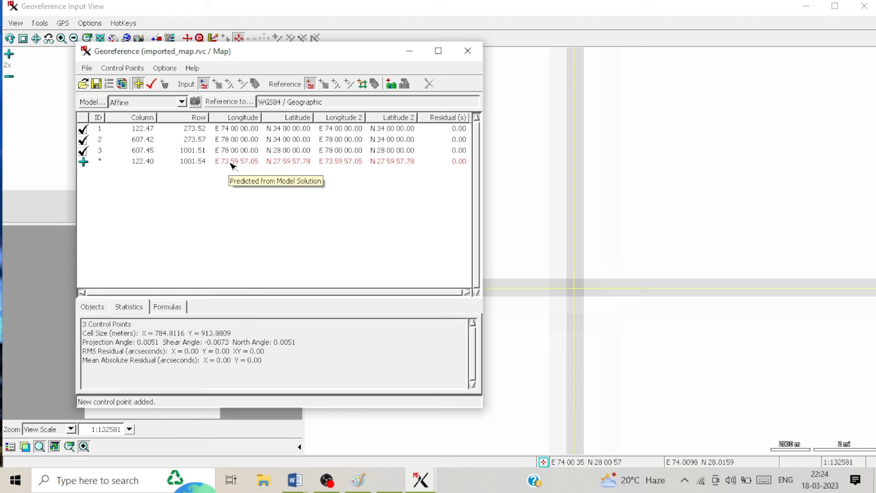
Step: Correct the pending point's coordinates to E 74 00 00.00 and N 28 00 00.00
click(231, 164)
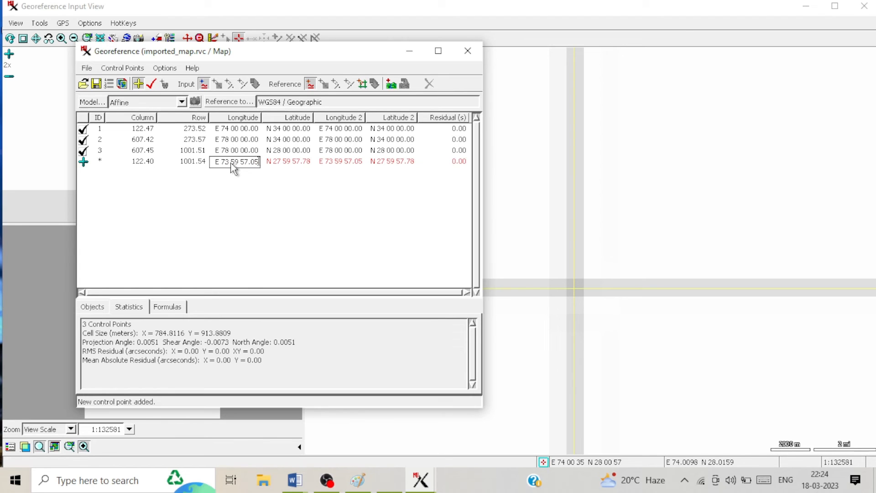
key(BackSpace)
key(BackSpace)
key(BackSpace)
key(BackSpace)
key(BackSpace)
key(BackSpace)
key(BackSpace)
key(BackSpace)
key(BackSpace)
key(BackSpace)
key(BackSpace)
key(BackSpace)
click(283, 165)
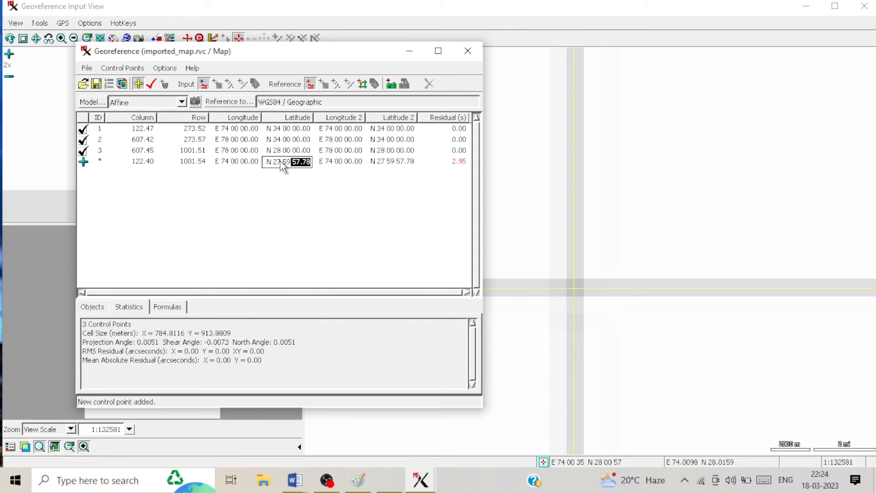
key(BackSpace)
text(28 00)
key(Return)
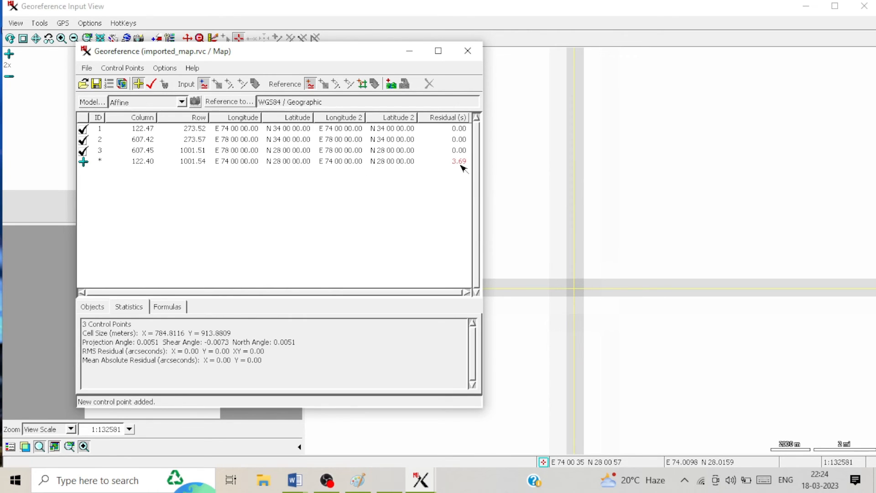
mouse_move(462, 167)
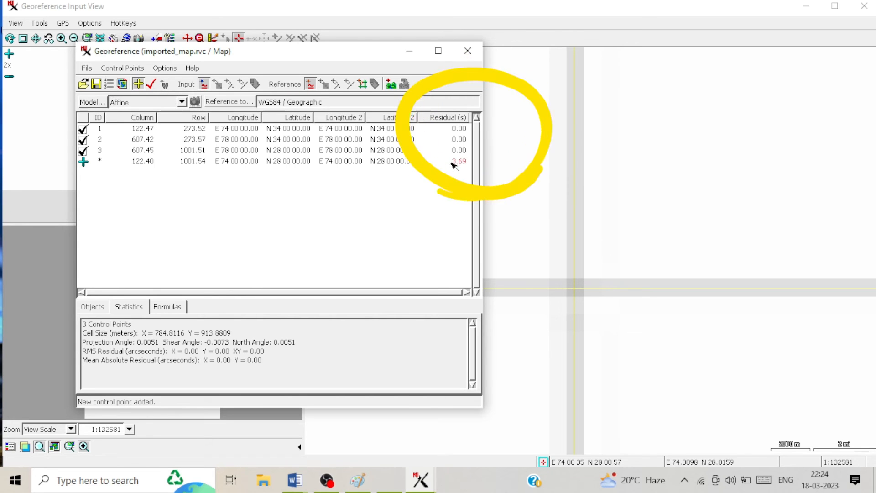
Step: Accept the point as control point 4, bringing all residuals to 0.92
click(154, 84)
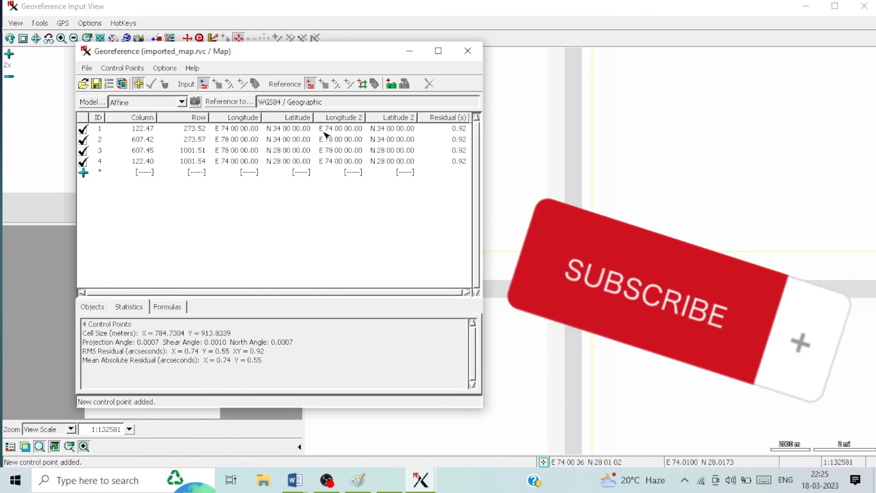
click(417, 58)
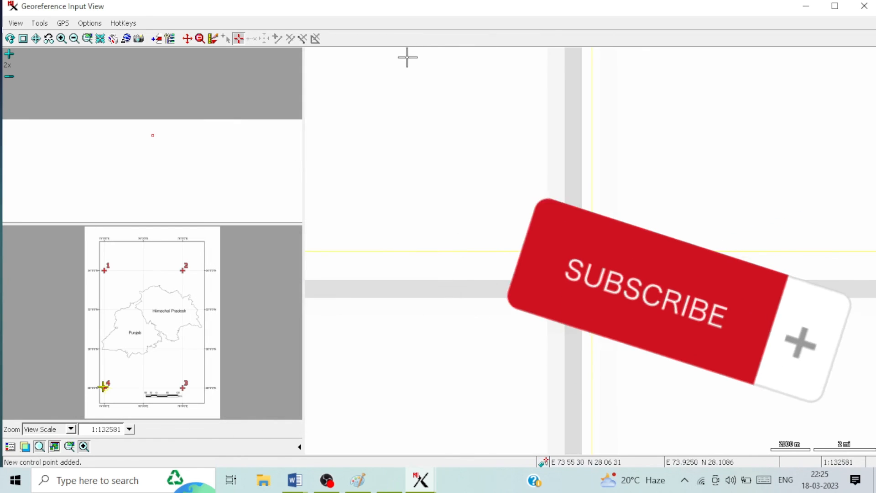
mouse_move(421, 479)
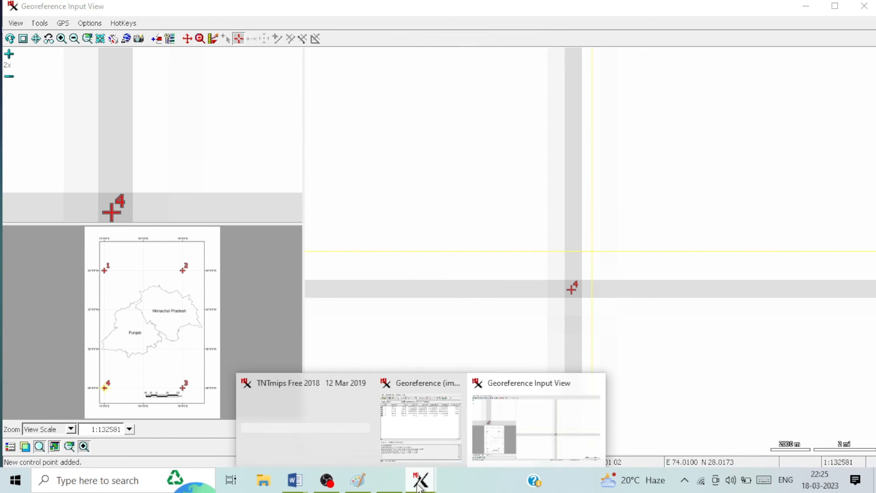
click(413, 422)
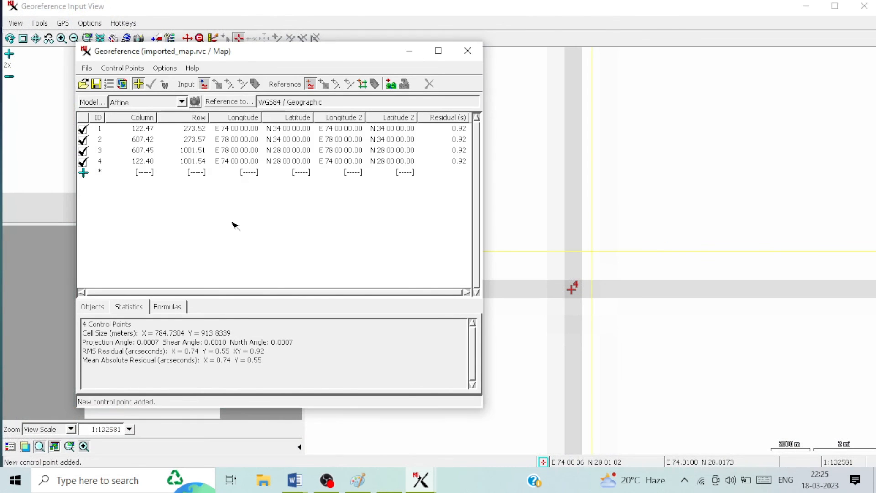
Step: Save the four control points as the Map's WGS84 / Geographic georeference and close the Georeference window
click(96, 84)
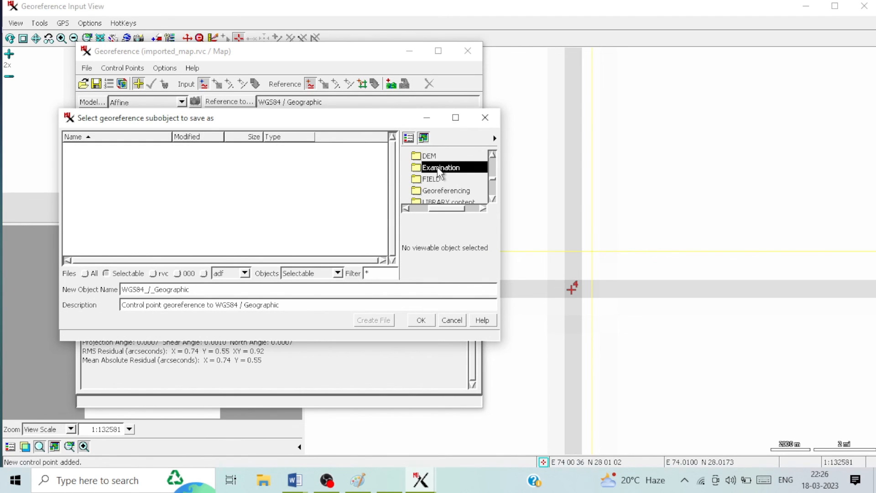
click(421, 320)
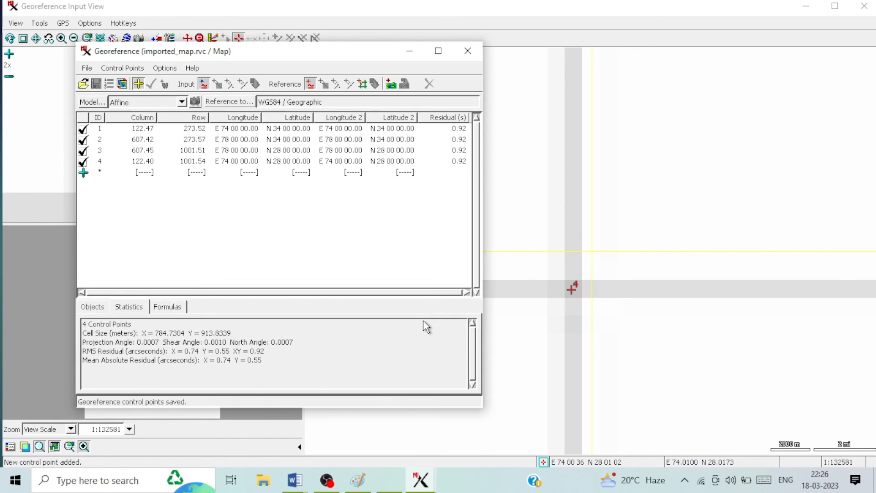
click(472, 59)
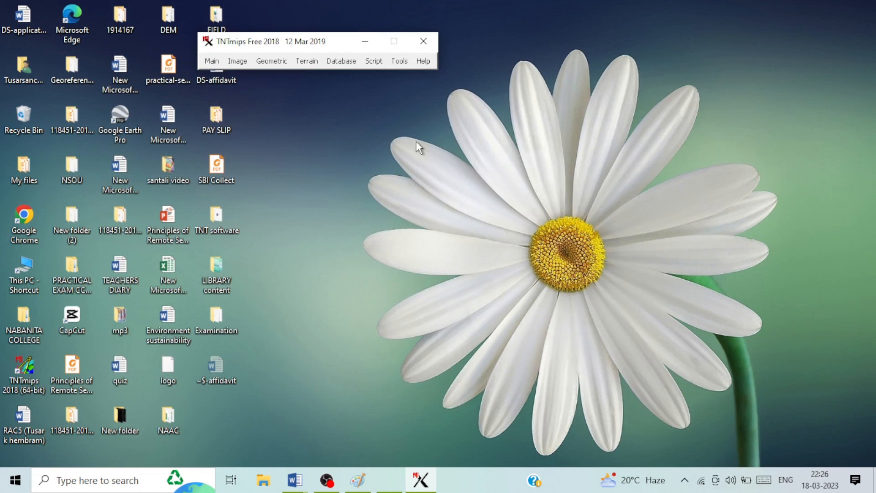
Step: Launch the Editor via Main > Edit, dismiss the Tip of the Day, and move the Layer Manager aside
click(212, 61)
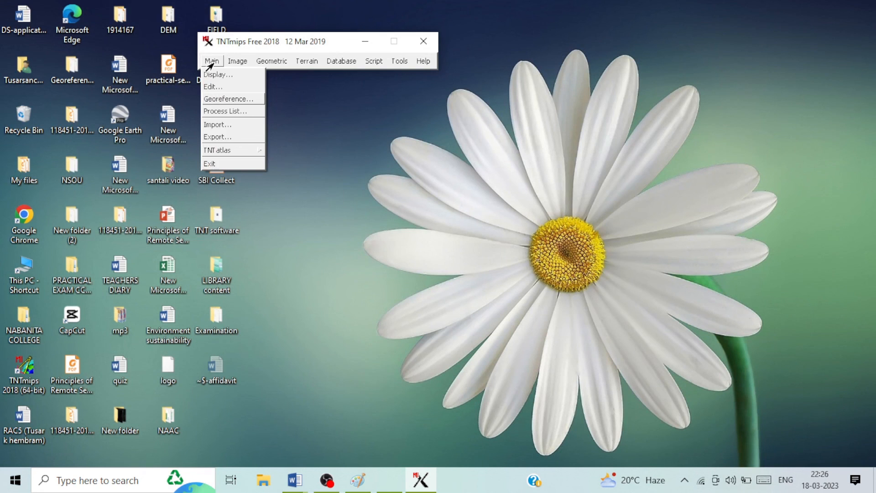
click(213, 87)
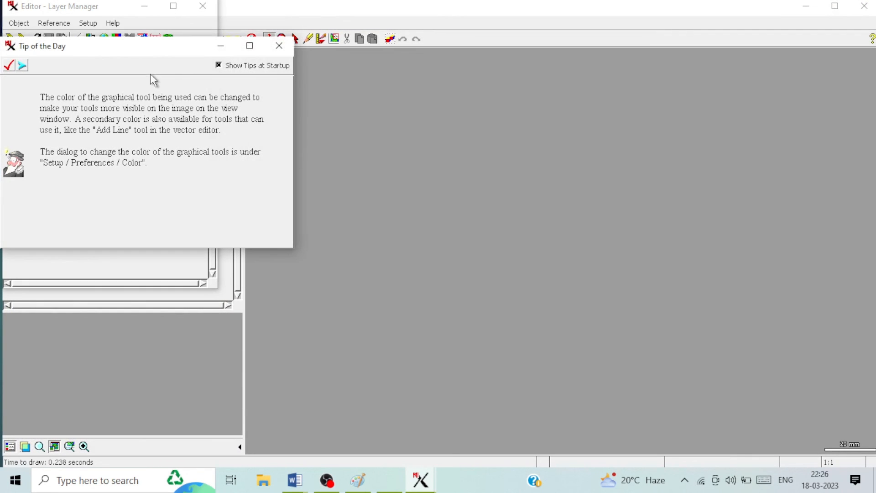
click(279, 46)
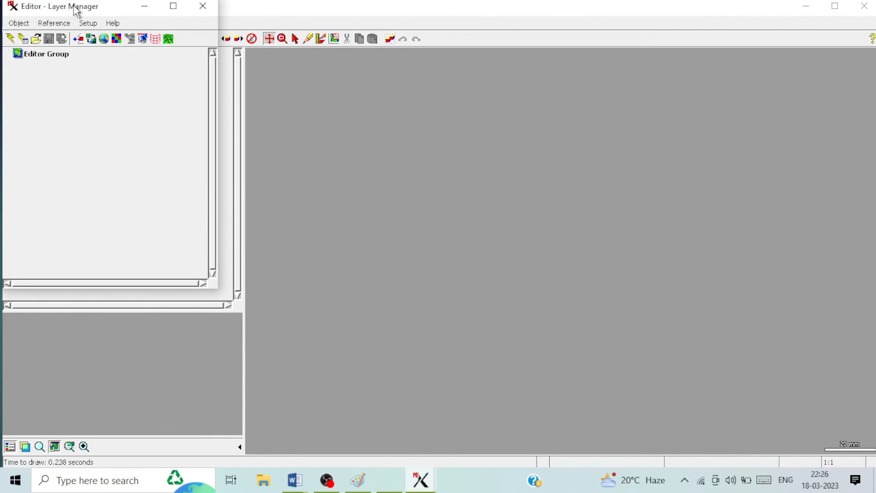
drag(78, 9, 183, 50)
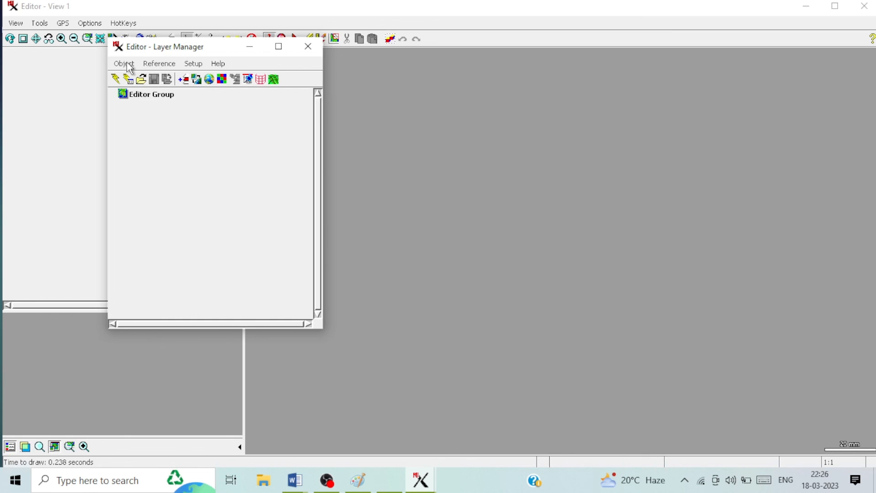
Step: Load the Map raster from Desktop > Examination > imported_map.rvc into the Editor
click(141, 80)
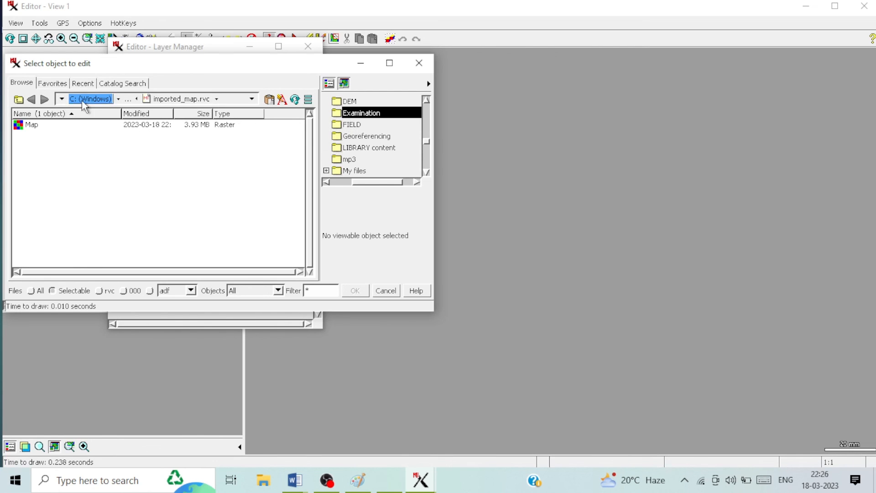
click(61, 99)
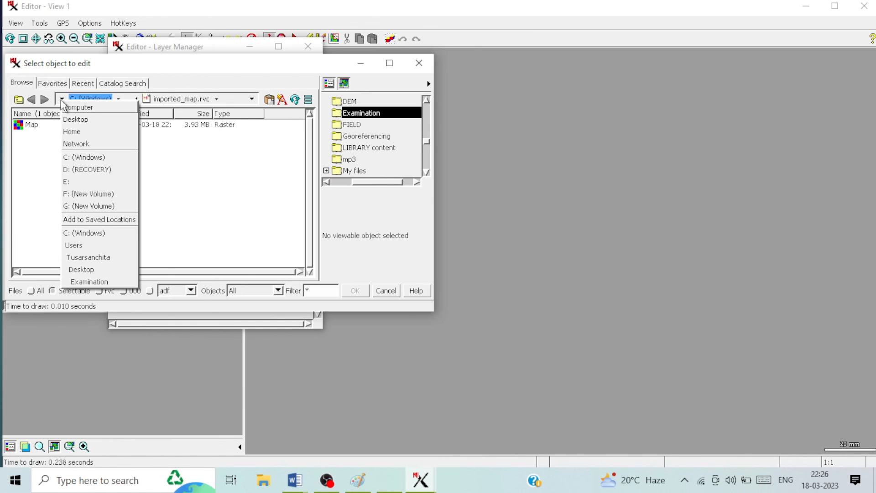
click(71, 119)
double_click(46, 179)
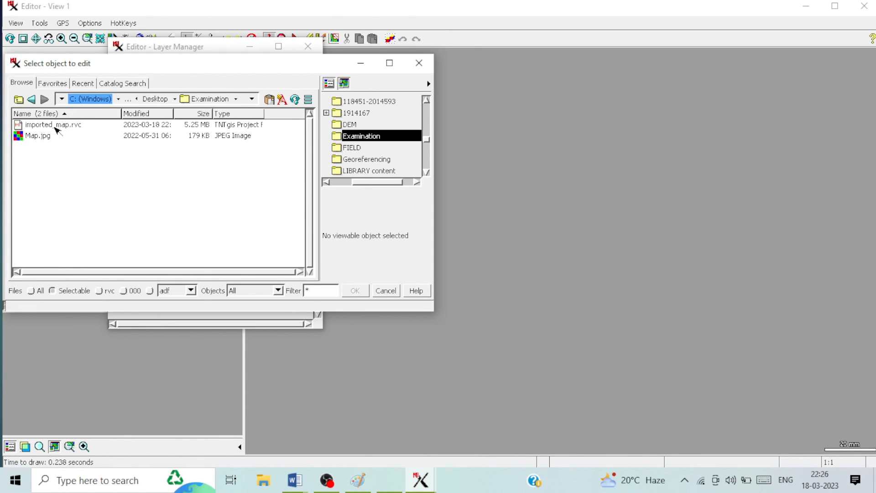
double_click(67, 128)
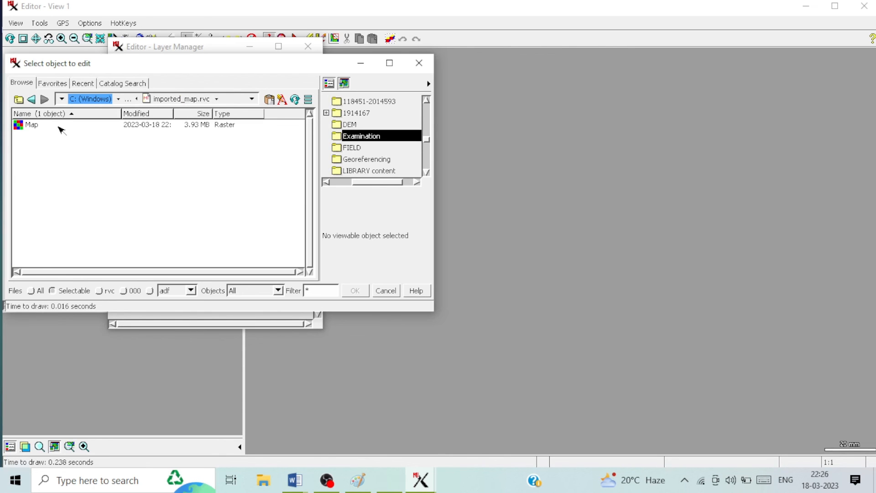
double_click(60, 127)
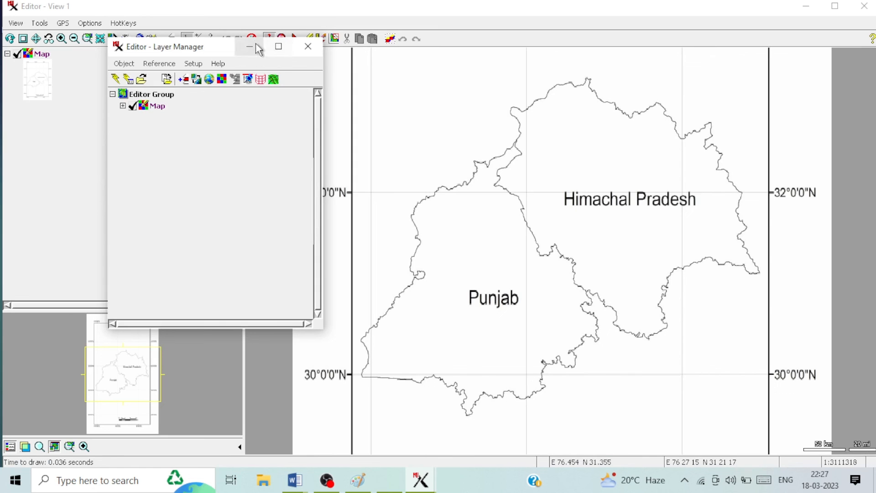
Step: Hide the Layer Manager, show the full map, then box-zoom into its top-left grid corner
drag(220, 58, 156, 53)
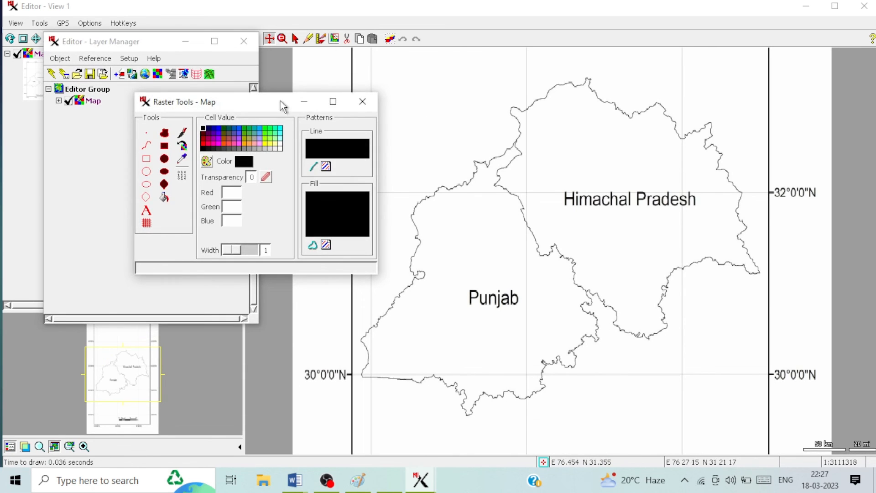
click(191, 45)
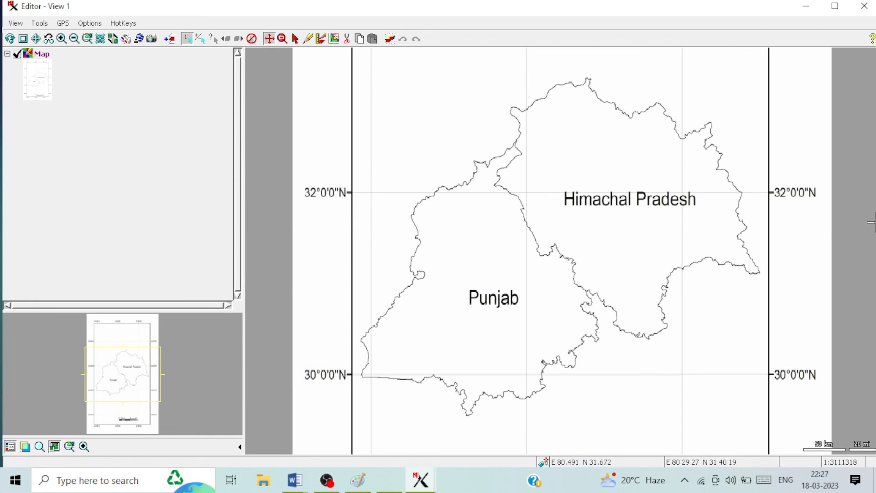
scroll(846, 280, up, 2)
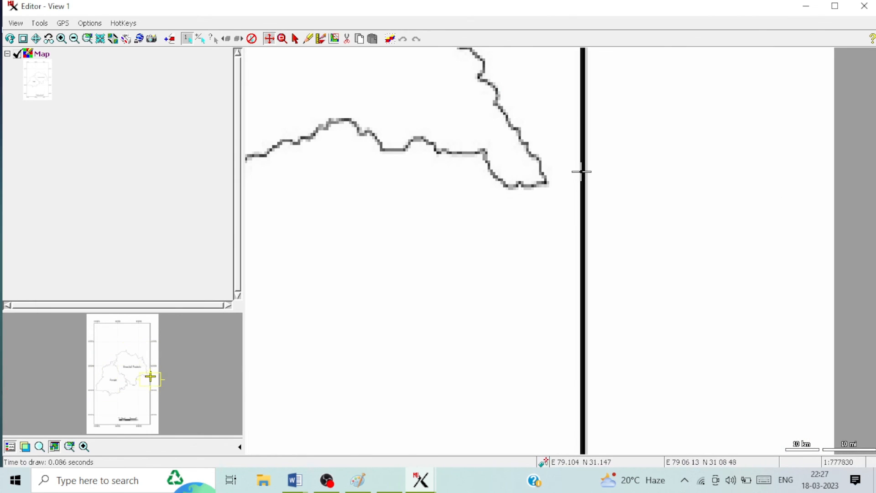
click(36, 39)
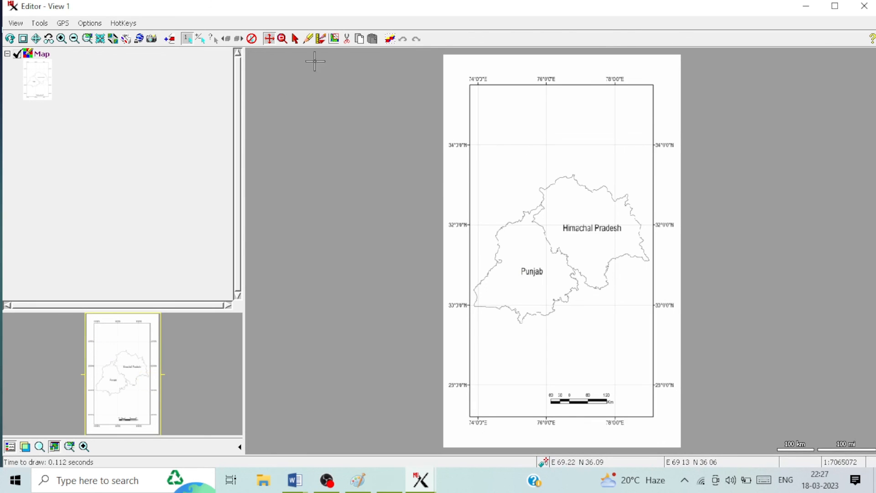
click(282, 39)
drag(458, 126, 507, 188)
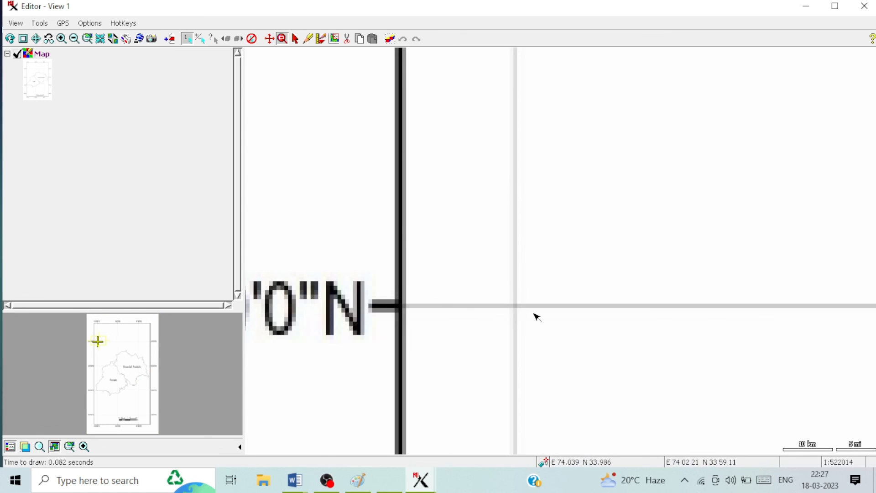